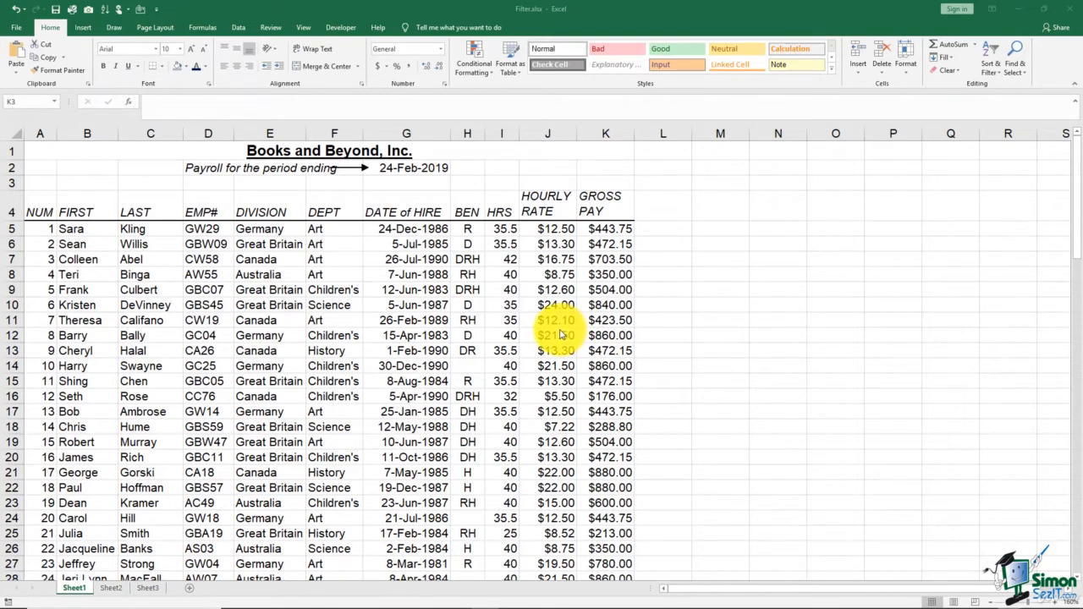
Sort the payroll list by HRS from smallest to largest, and re-sort it from largest to smallest
left_click(390, 210)
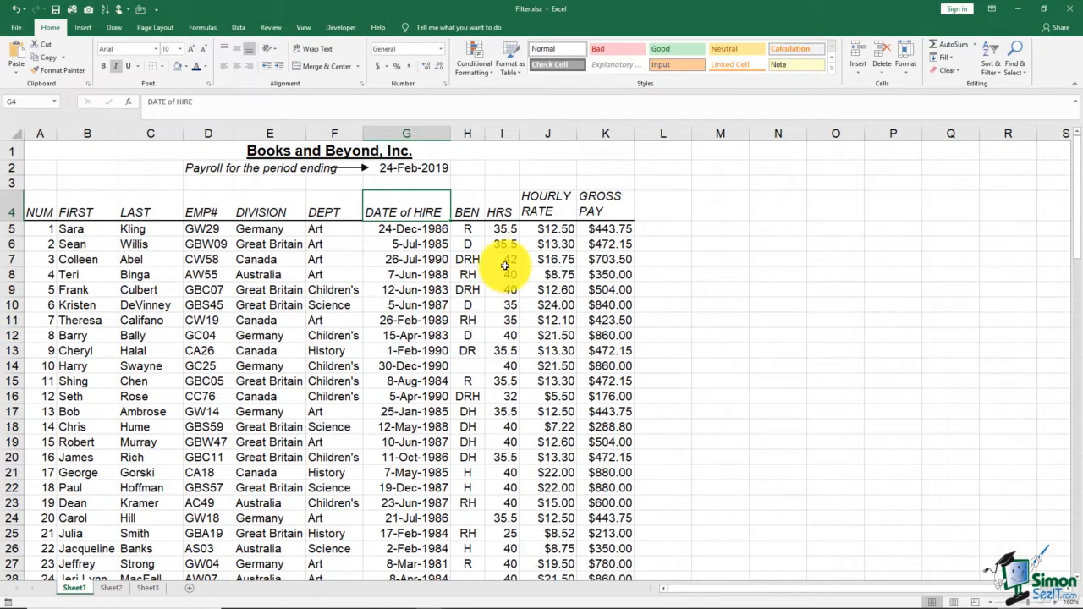
left_click(502, 258)
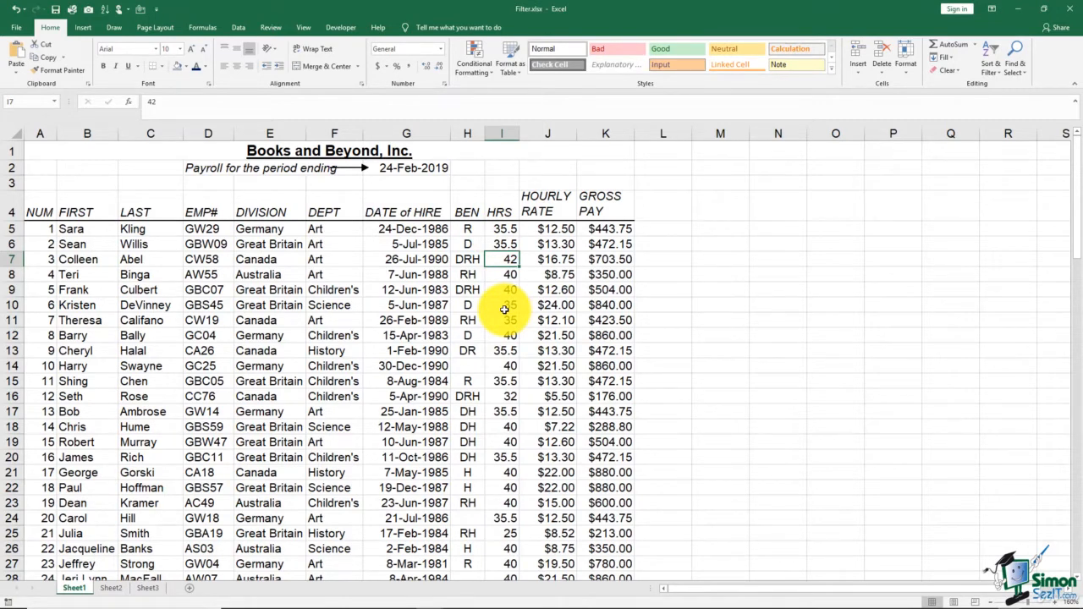
left_click(238, 28)
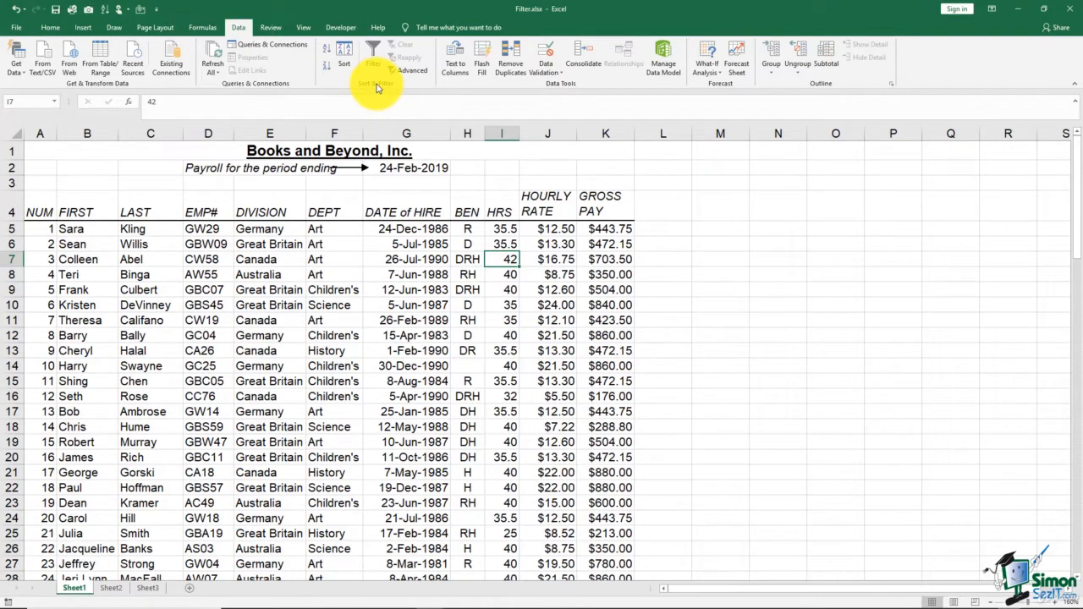
left_click(329, 53)
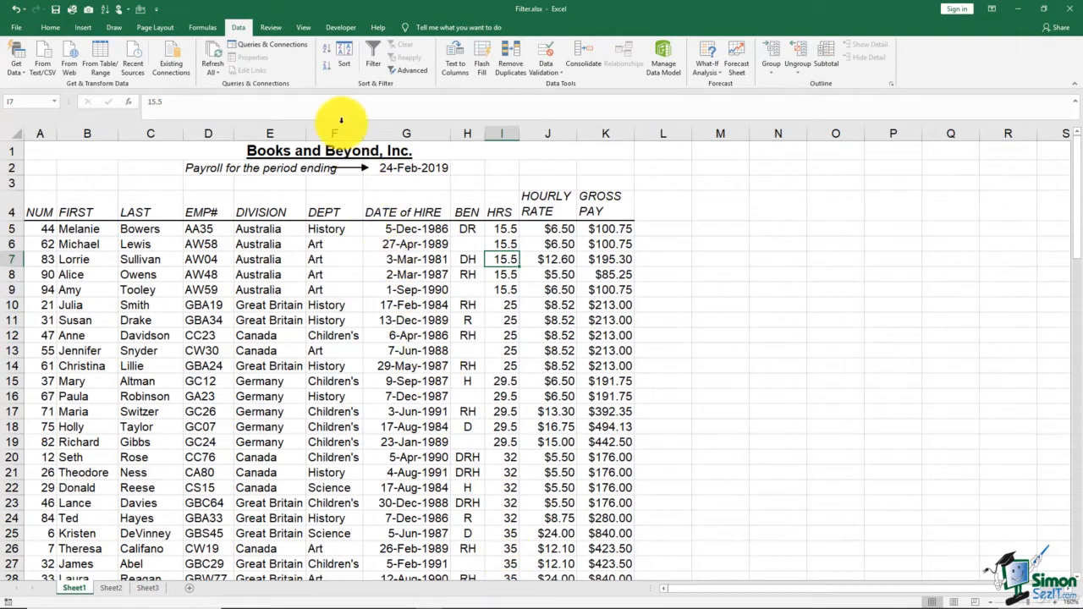
left_click(329, 71)
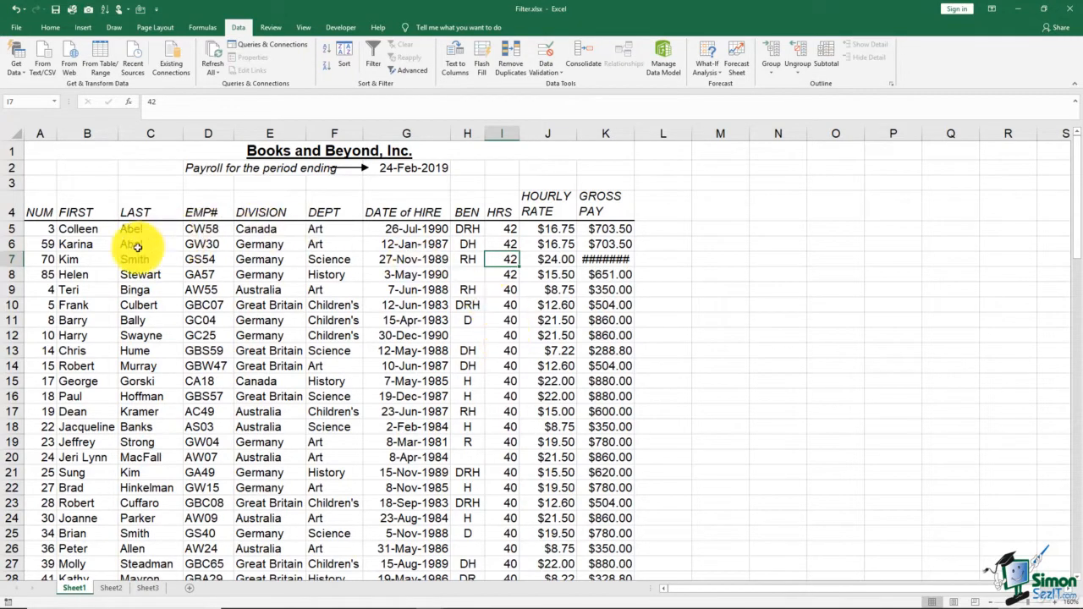
Sort the payroll list by NUM in ascending order, and re-sort it by DIVISION from A to Z
left_click(43, 258)
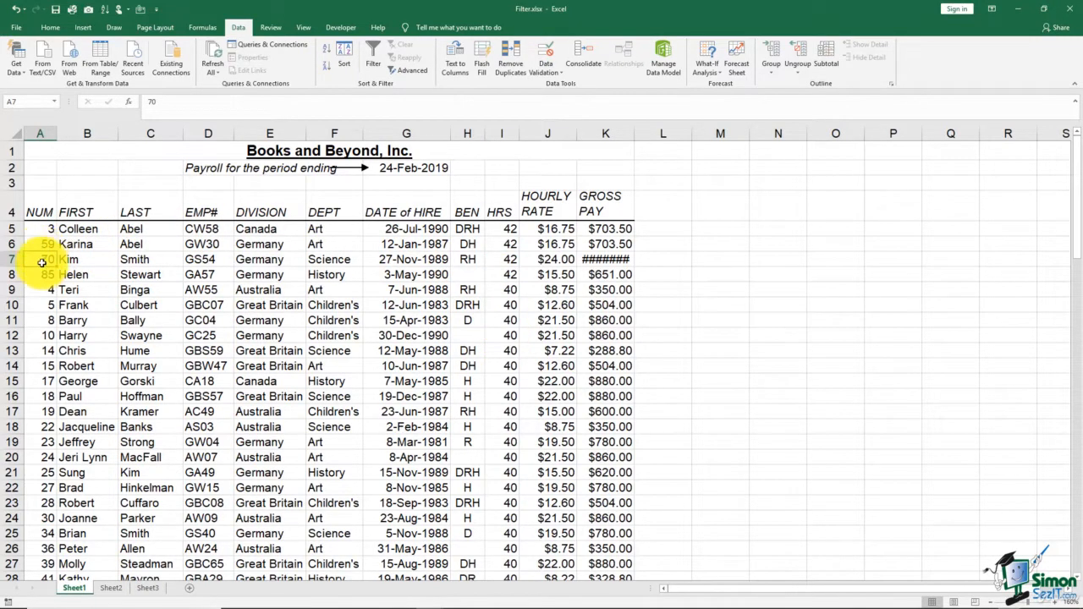
left_click(326, 46)
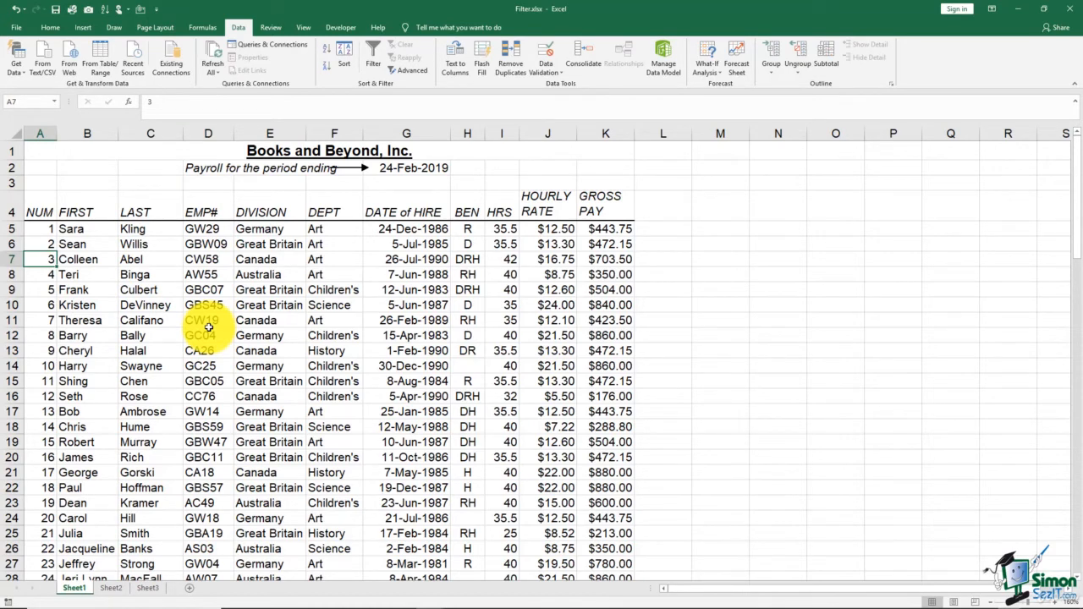
left_click(258, 262)
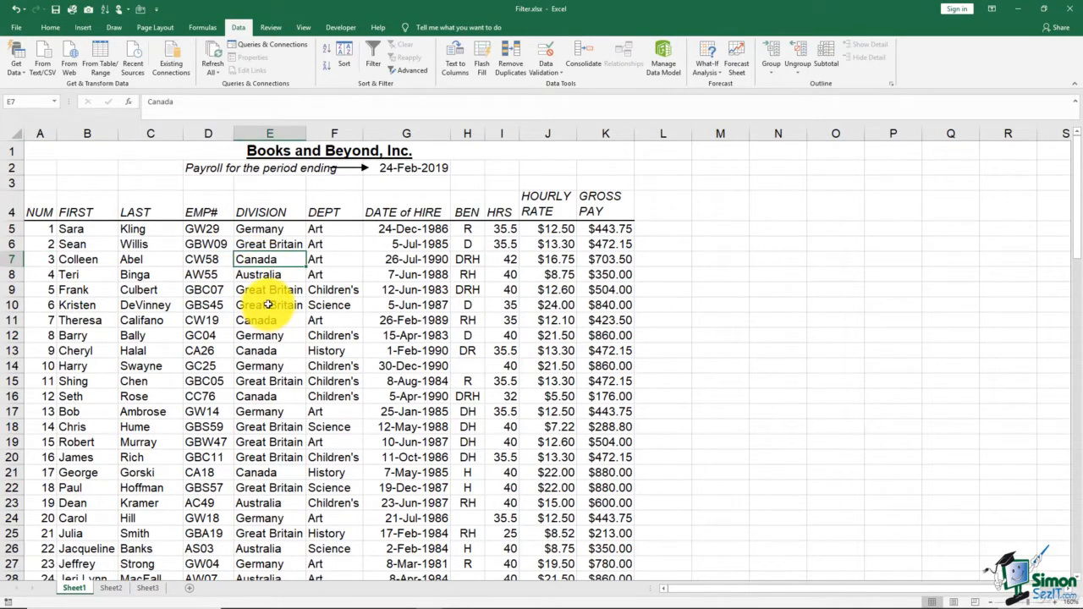
left_click(326, 54)
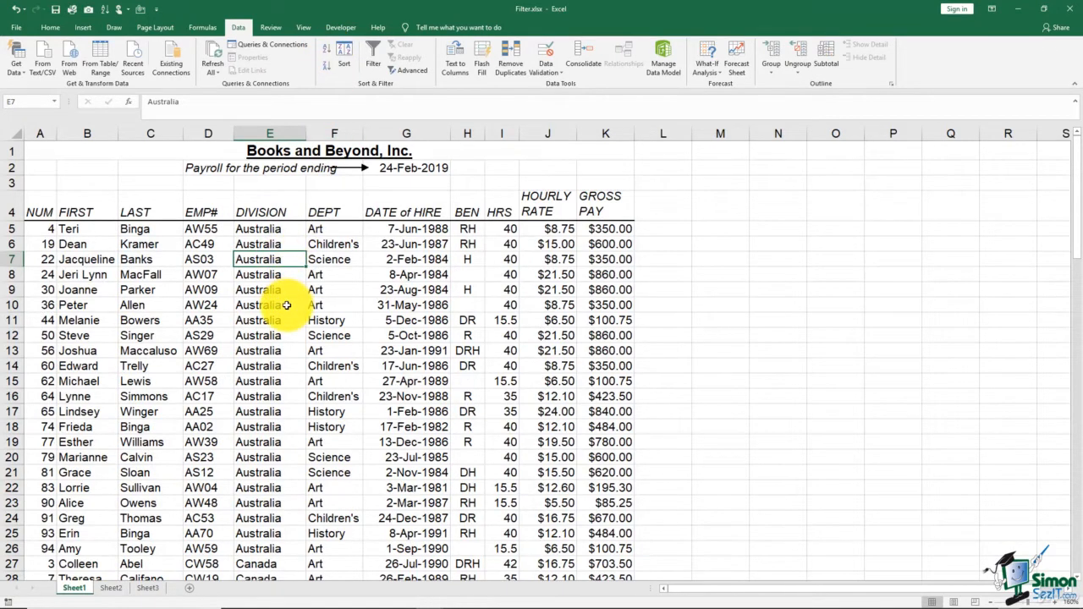
scroll(287, 305, "down", 8)
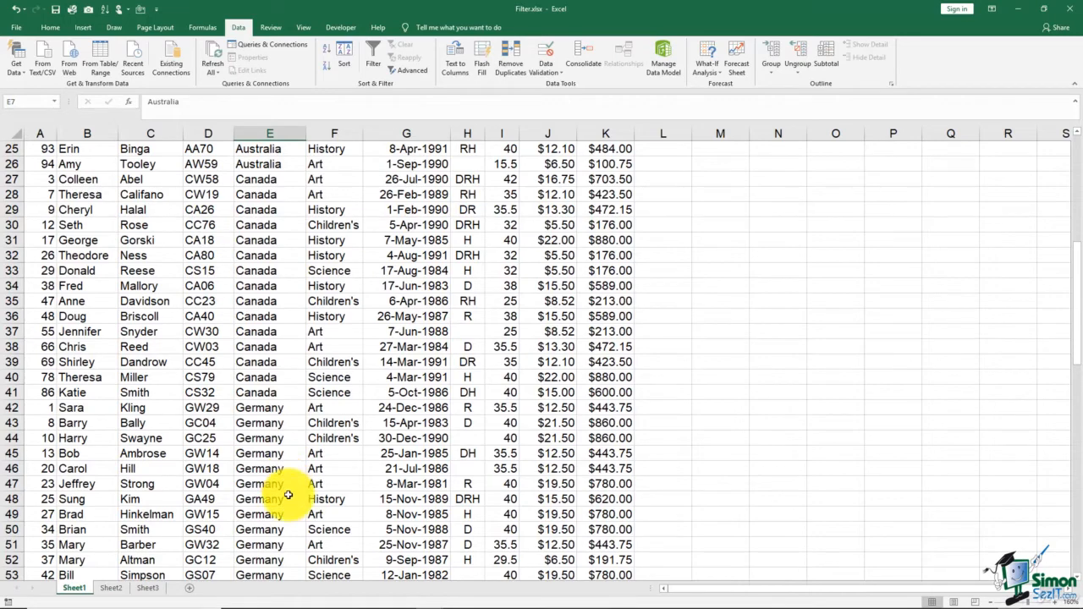
scroll(288, 495, "up", 8)
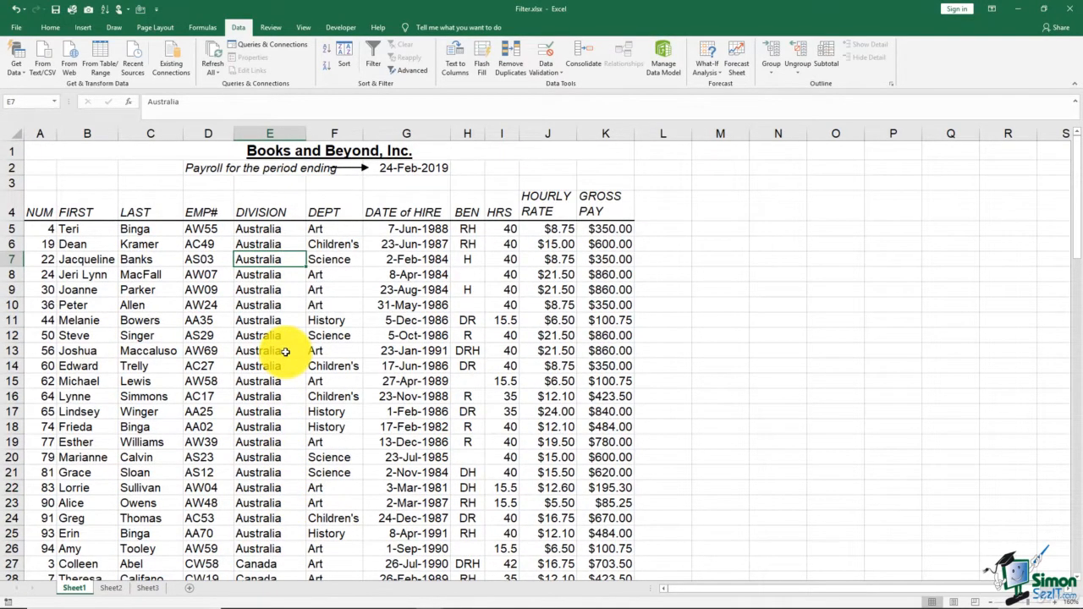
Sort the payroll list by DATE of HIRE from oldest to newest
left_click(396, 274)
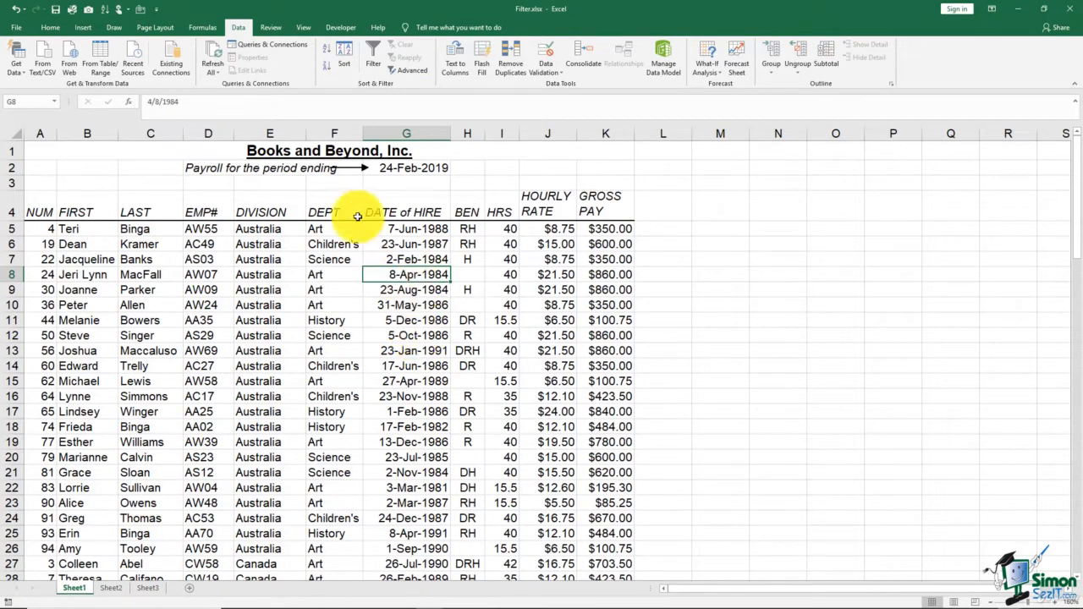
left_click(327, 53)
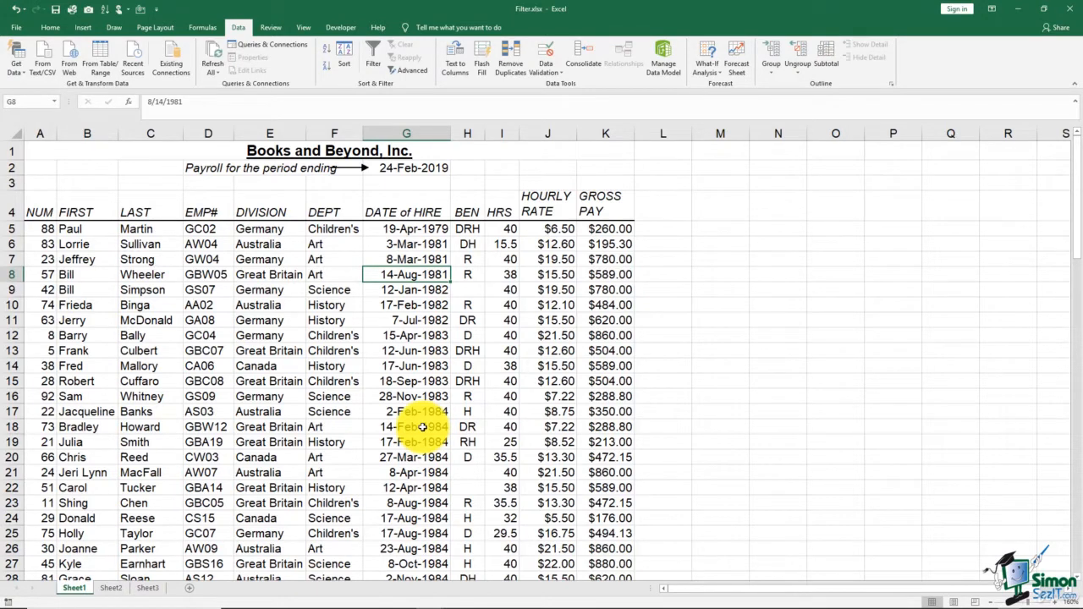
Set up a custom sort of the payroll list by LAST, with FIRST as the second sort level
left_click(153, 259)
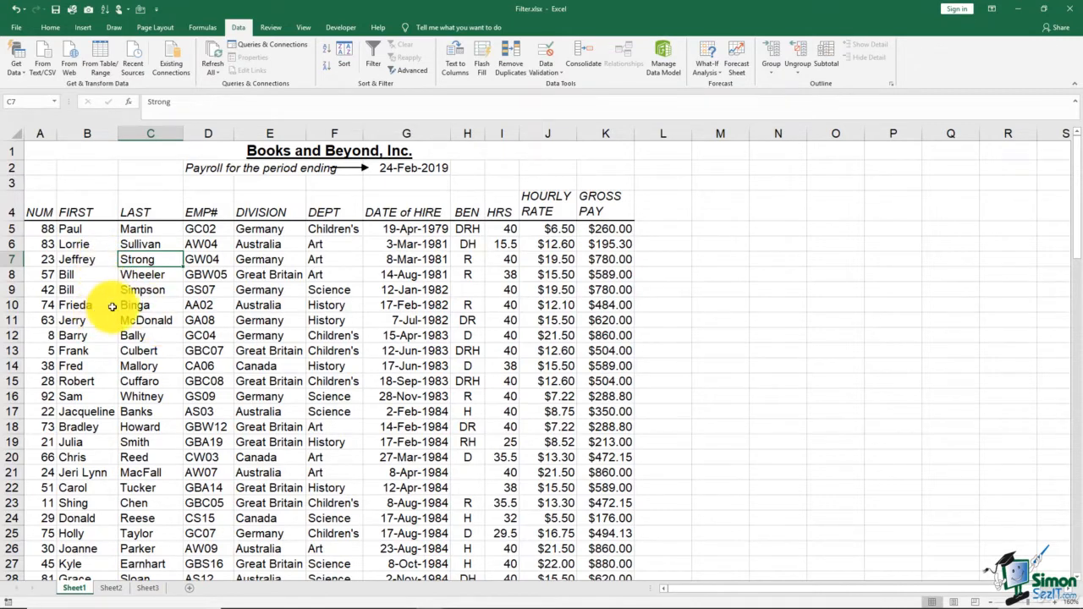
left_click(342, 71)
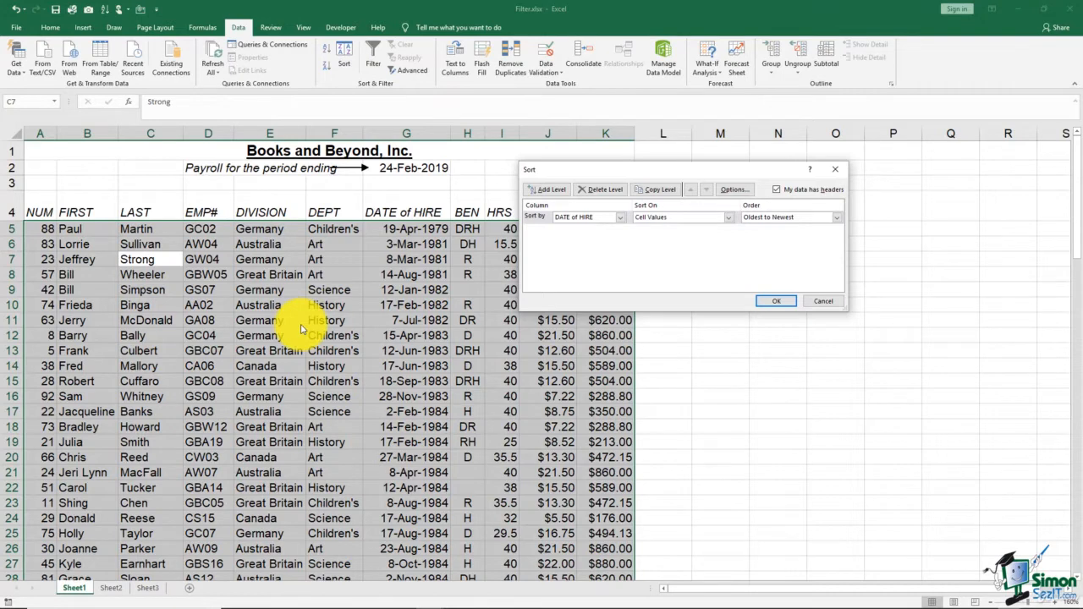
left_click(621, 219)
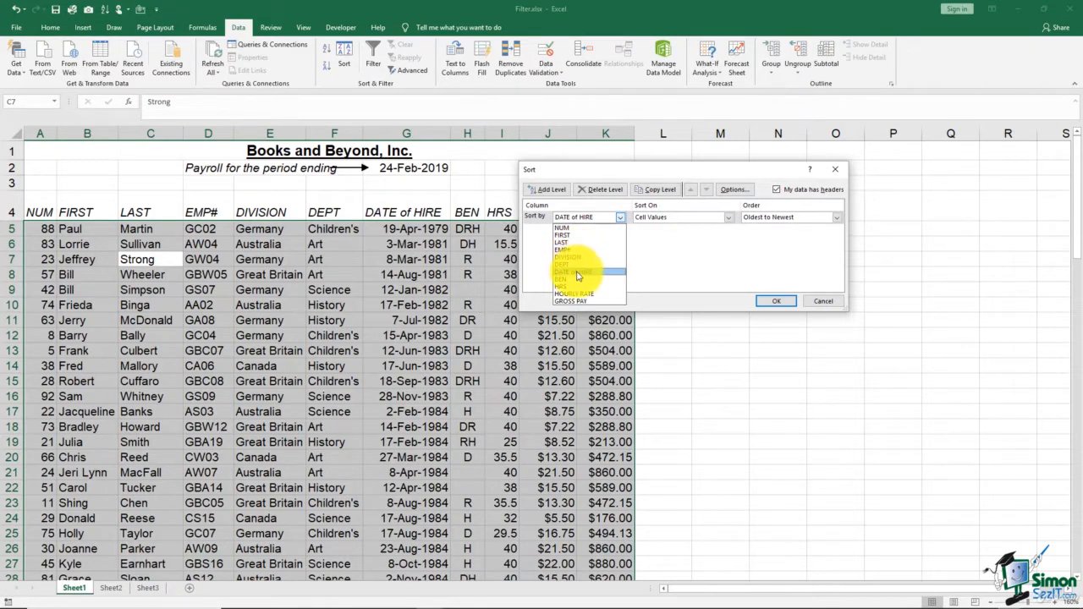
left_click(566, 245)
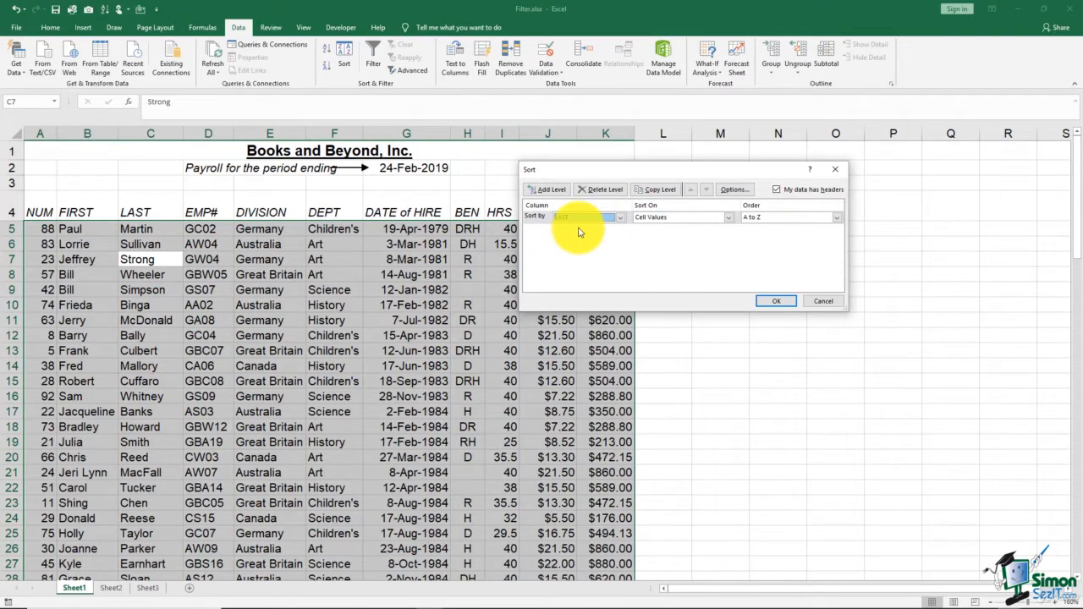
left_click(550, 190)
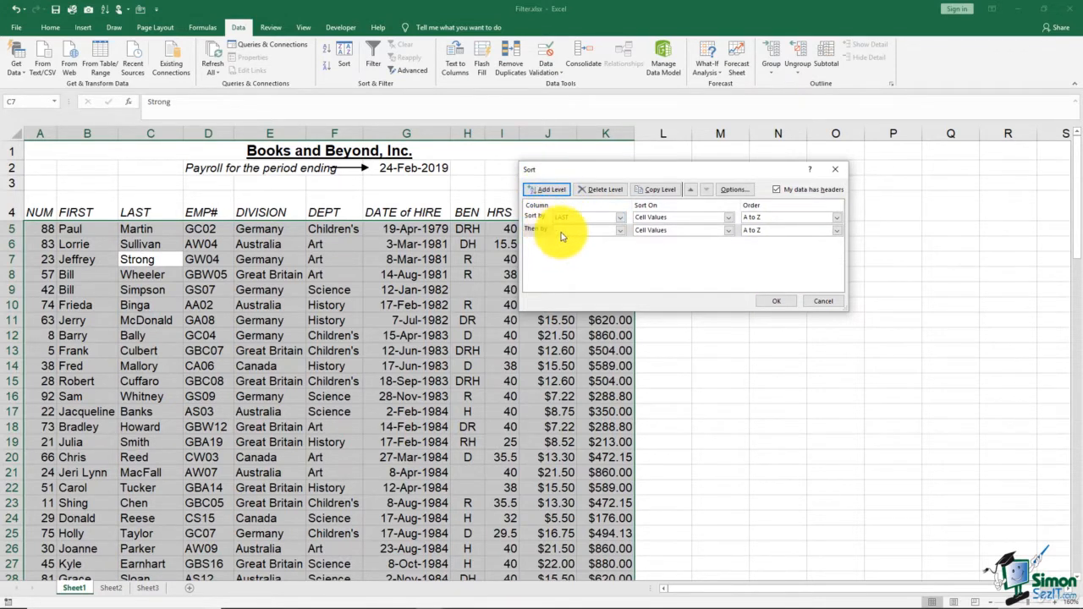
left_click(619, 231)
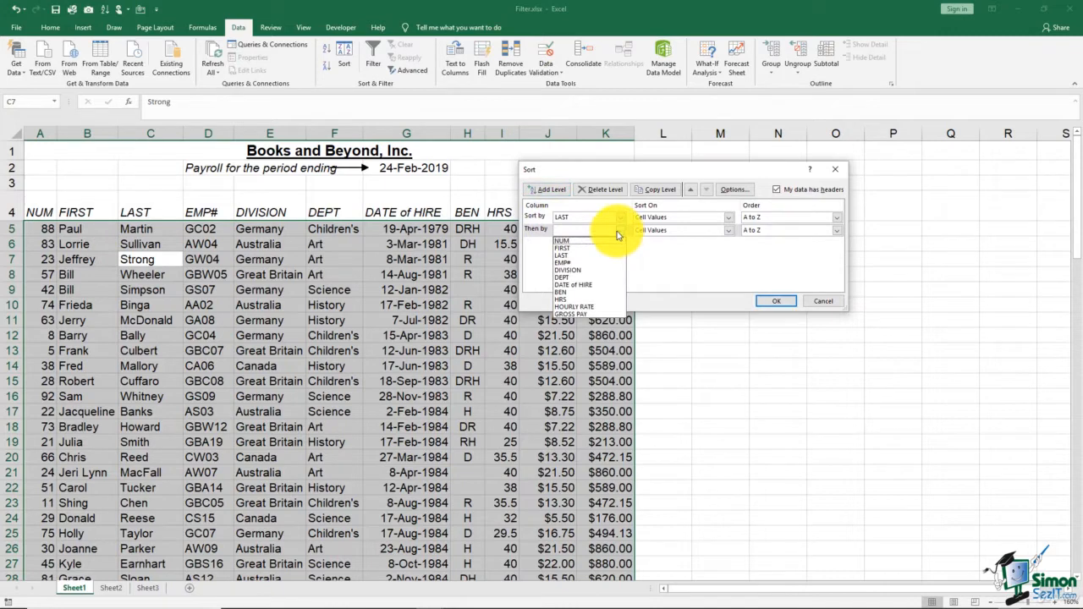
left_click(571, 248)
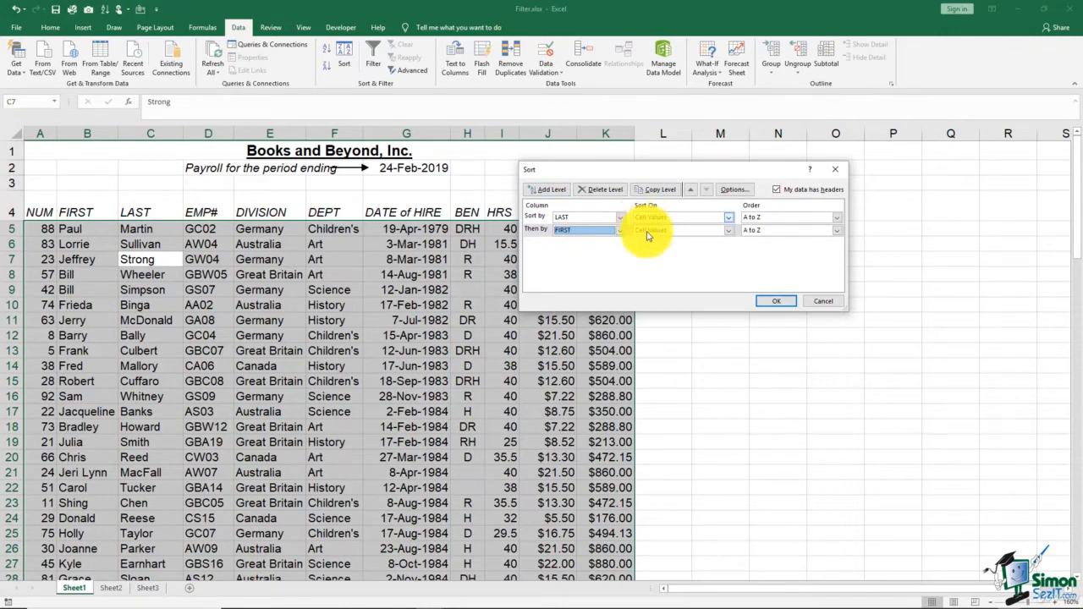
Review the sort basis and order options for the LAST level, keep Cell Values and A to Z, and apply the two-level sort
left_click(728, 219)
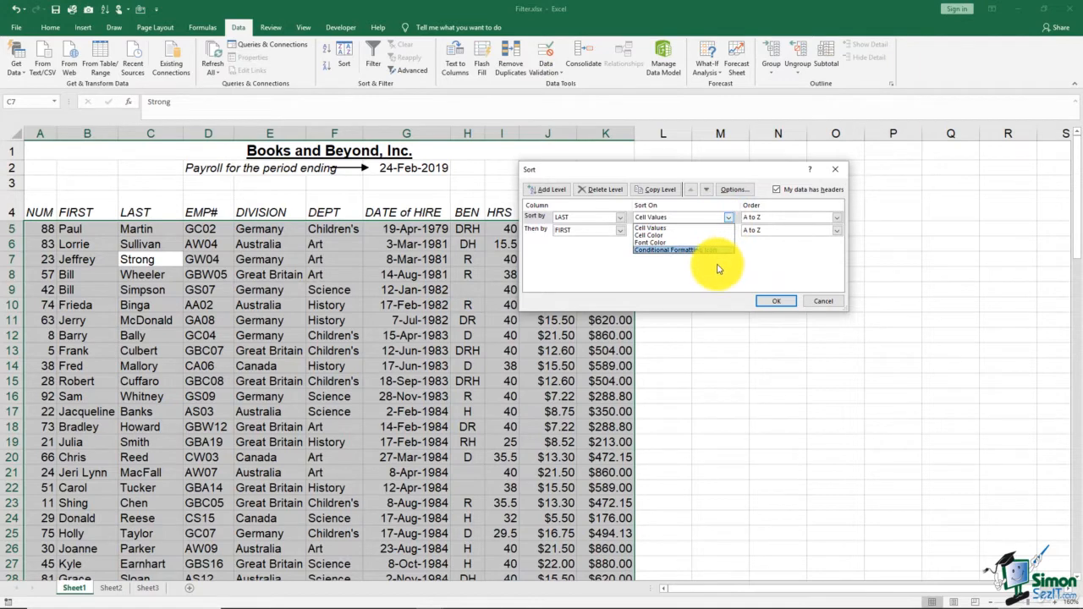
left_click(726, 218)
left_click(836, 219)
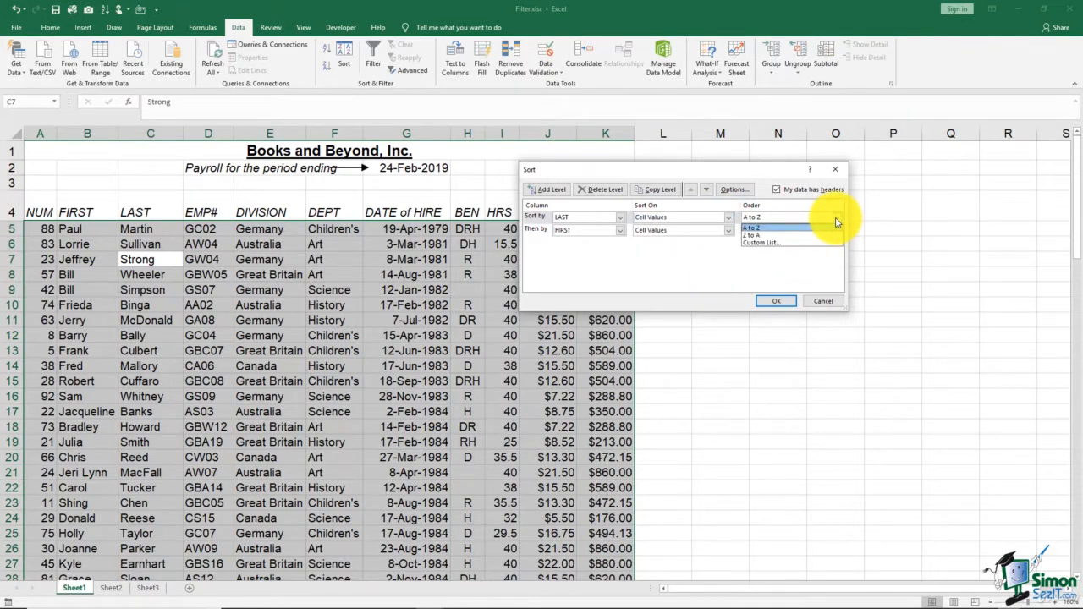
left_click(836, 222)
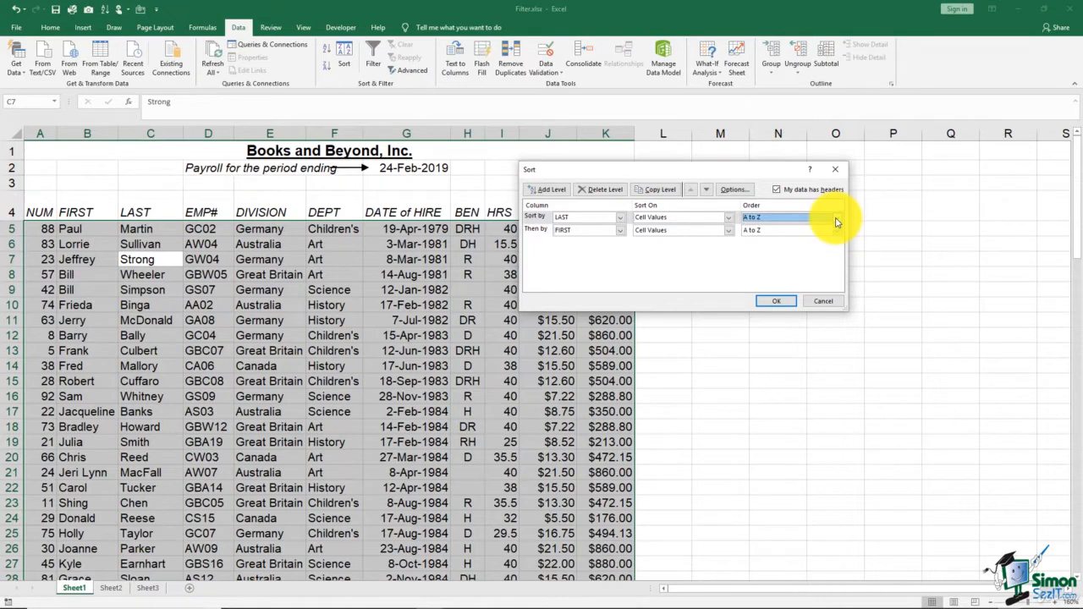
left_click(770, 302)
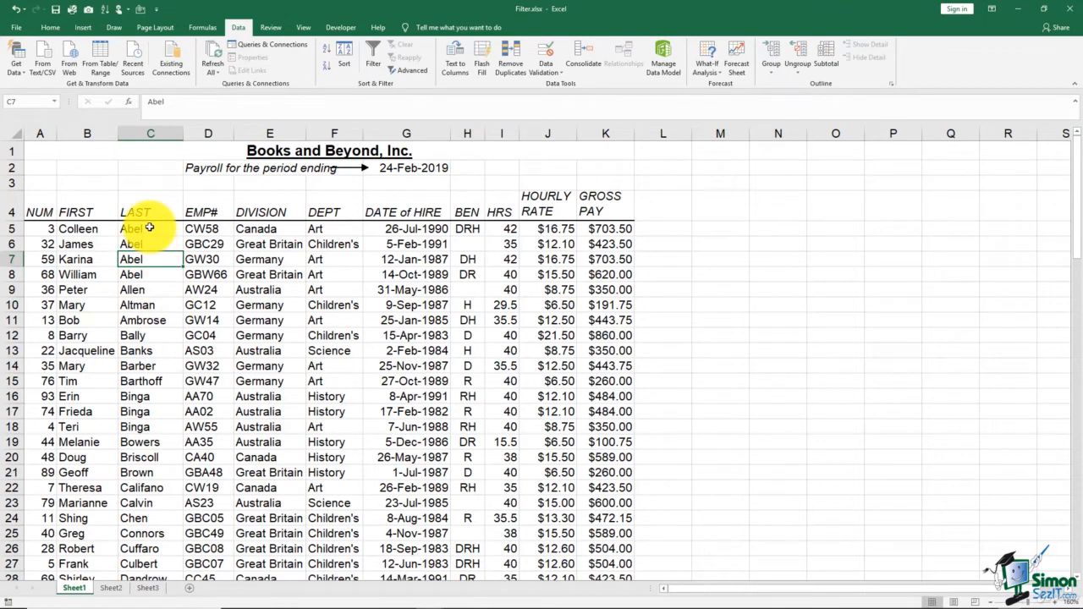
Compare the last and first names in rows 5 to 8 to check how employees sharing a last name are ordered
left_click_drag(146, 230, 155, 277)
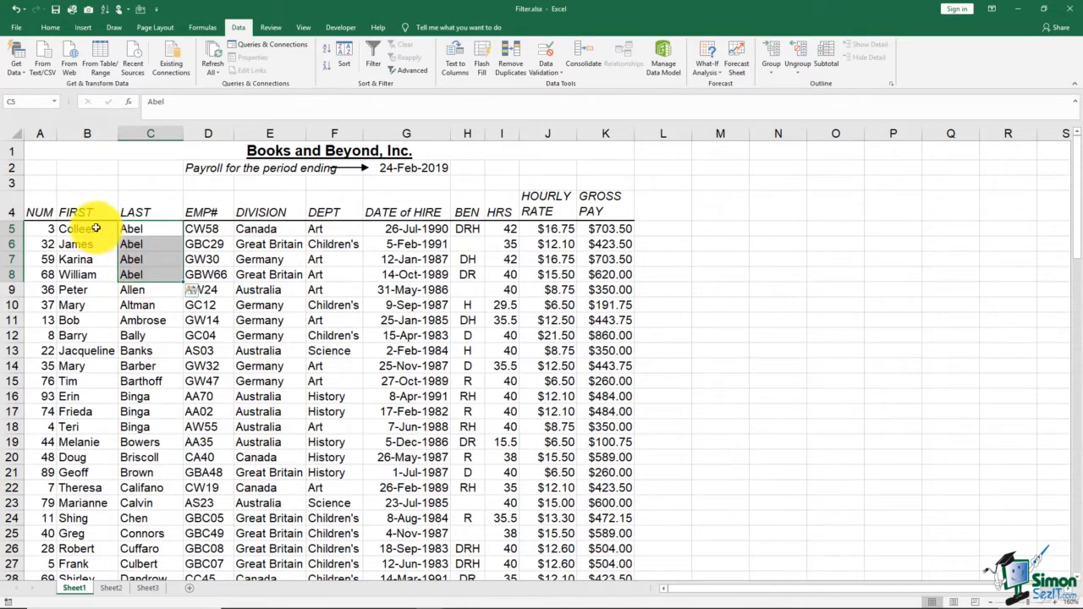
left_click_drag(96, 229, 89, 272)
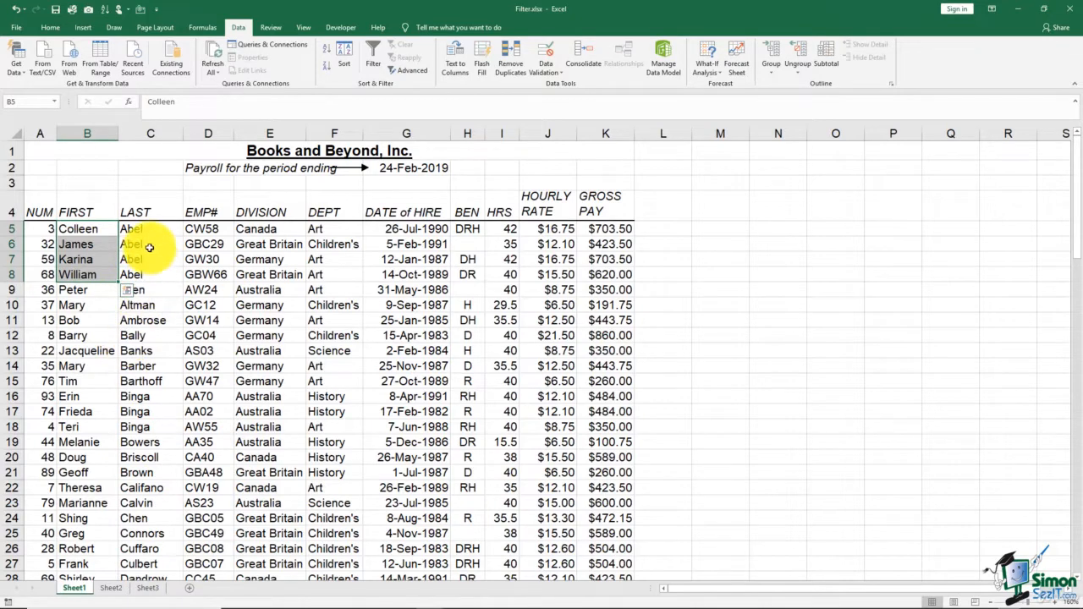
left_click_drag(145, 228, 148, 279)
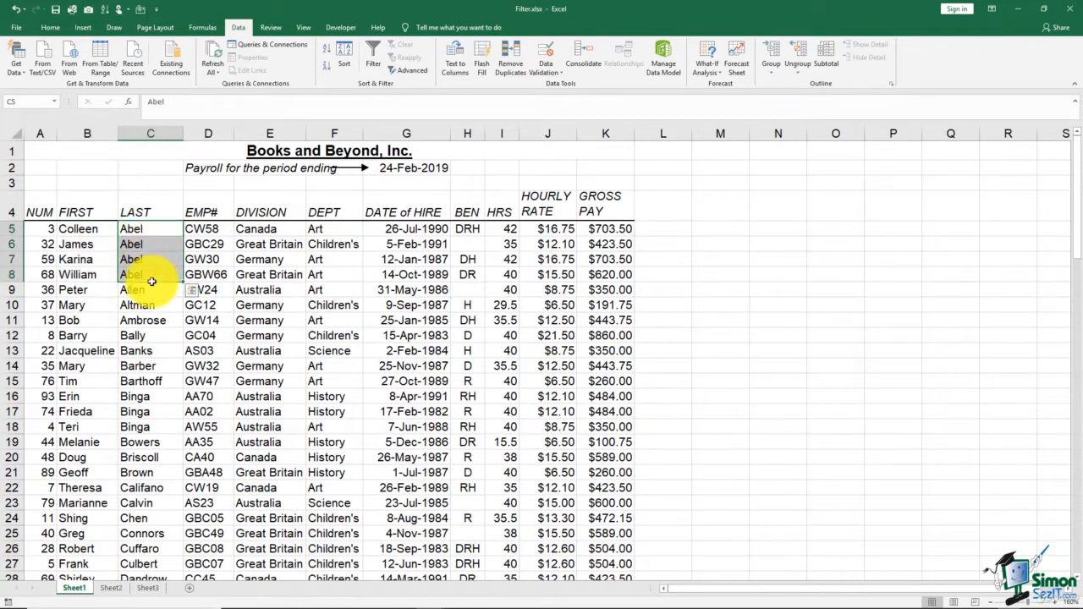
left_click_drag(88, 230, 103, 274)
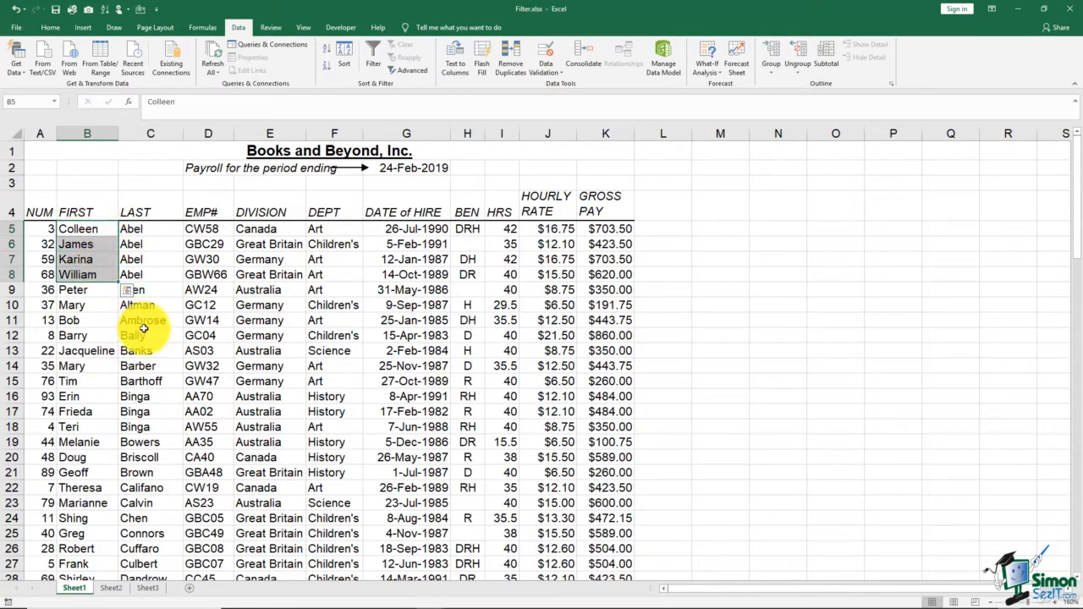
left_click(144, 330)
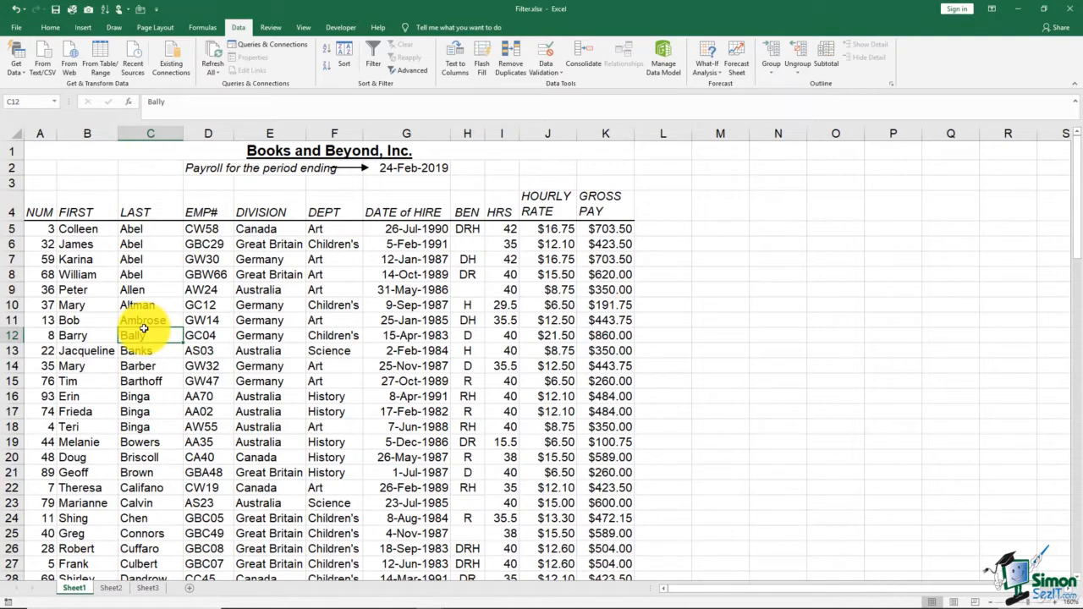
Sort the payroll list on three levels: LAST, FIRST and a newly added DIVISION level, all A to Z
left_click(145, 262)
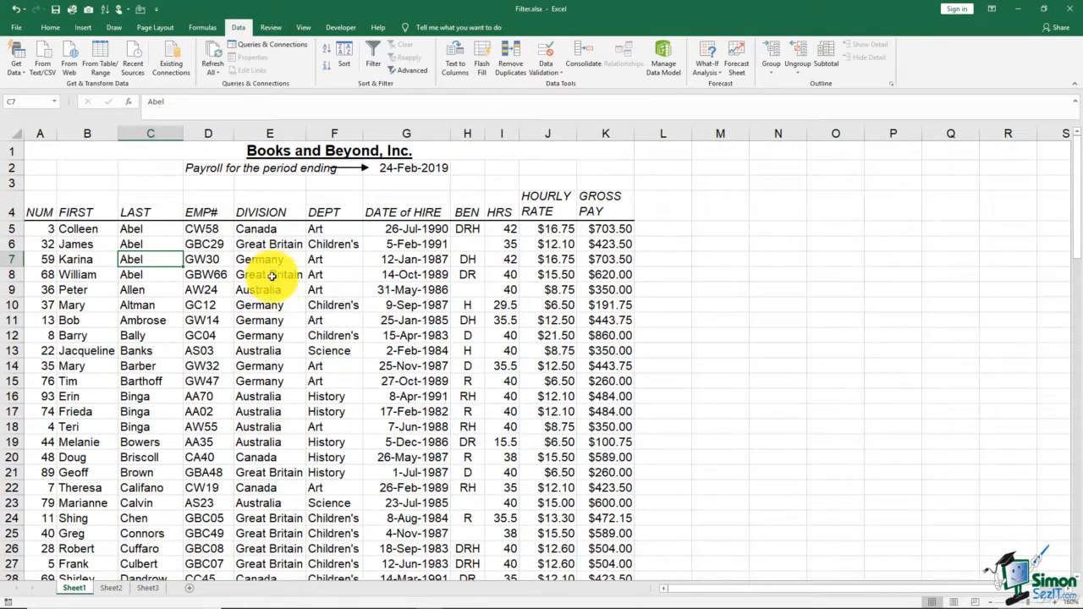
left_click(343, 67)
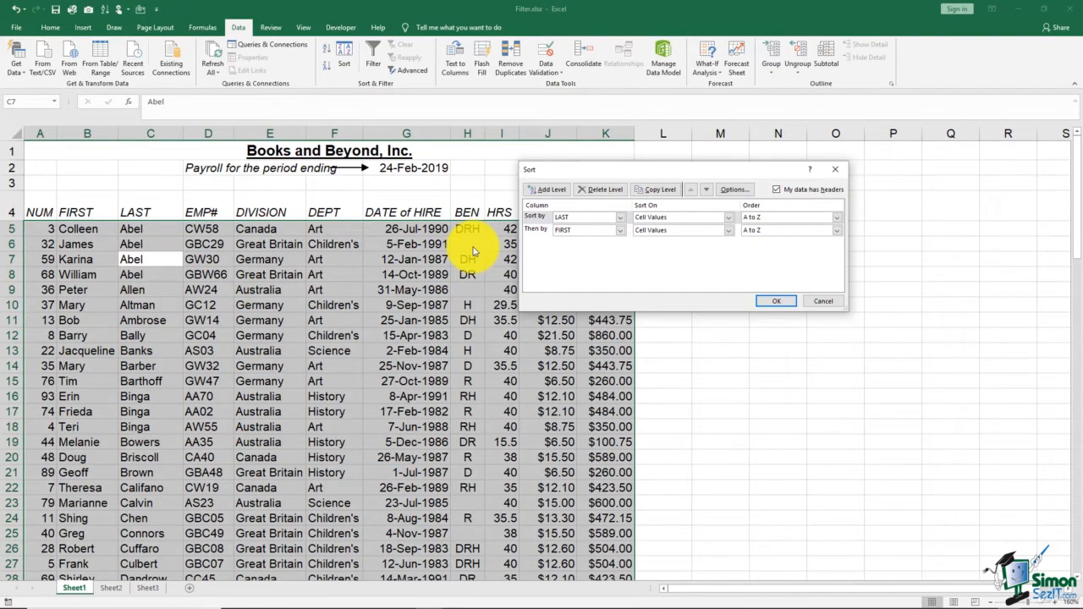
left_click(552, 190)
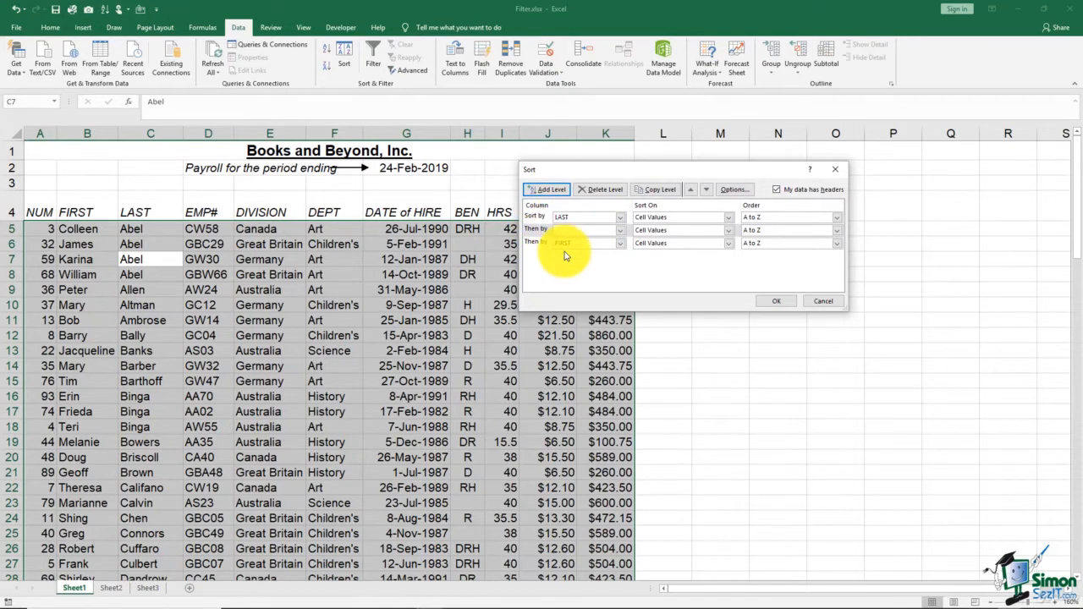
left_click(619, 230)
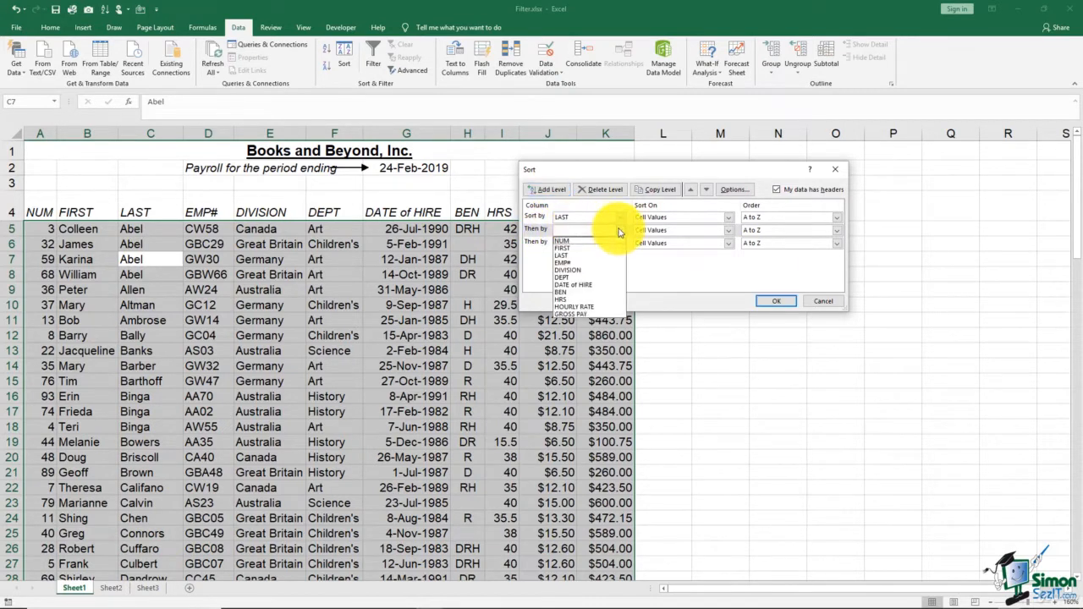
left_click(566, 246)
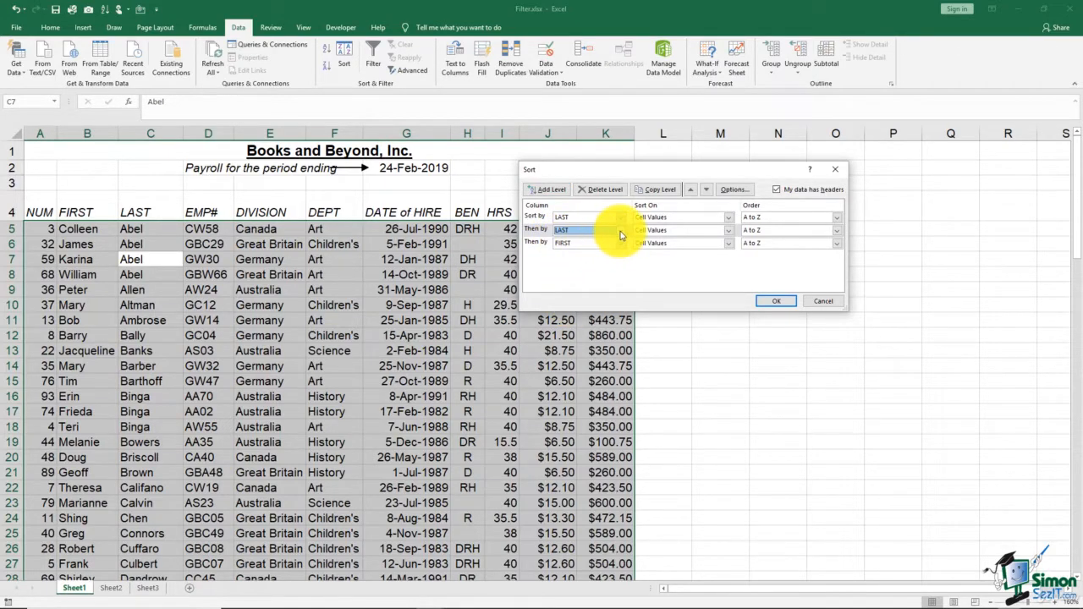
left_click(619, 230)
left_click(571, 248)
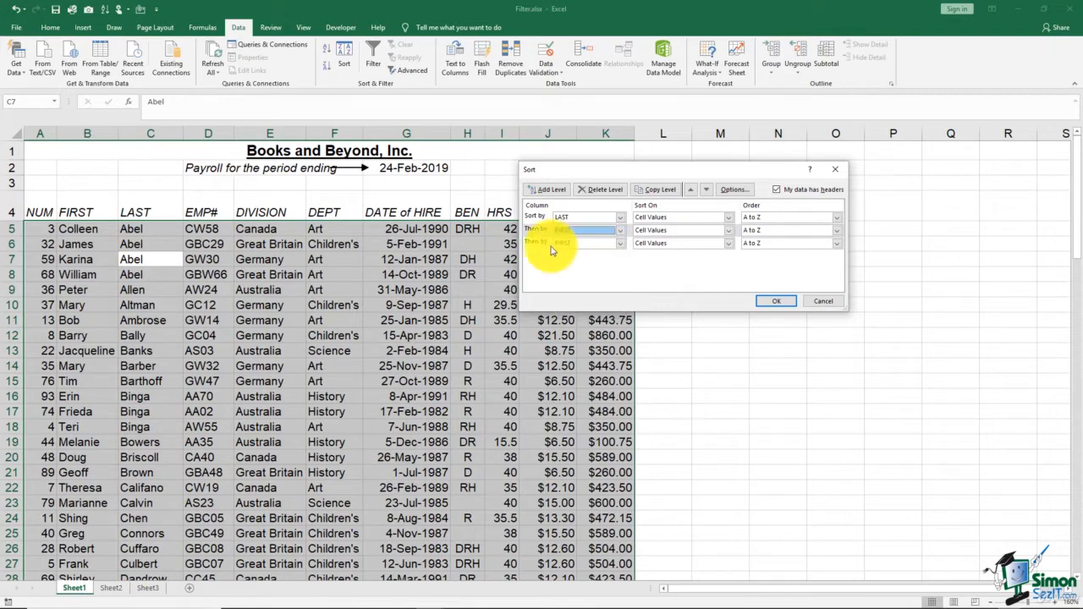
left_click(619, 243)
left_click(569, 284)
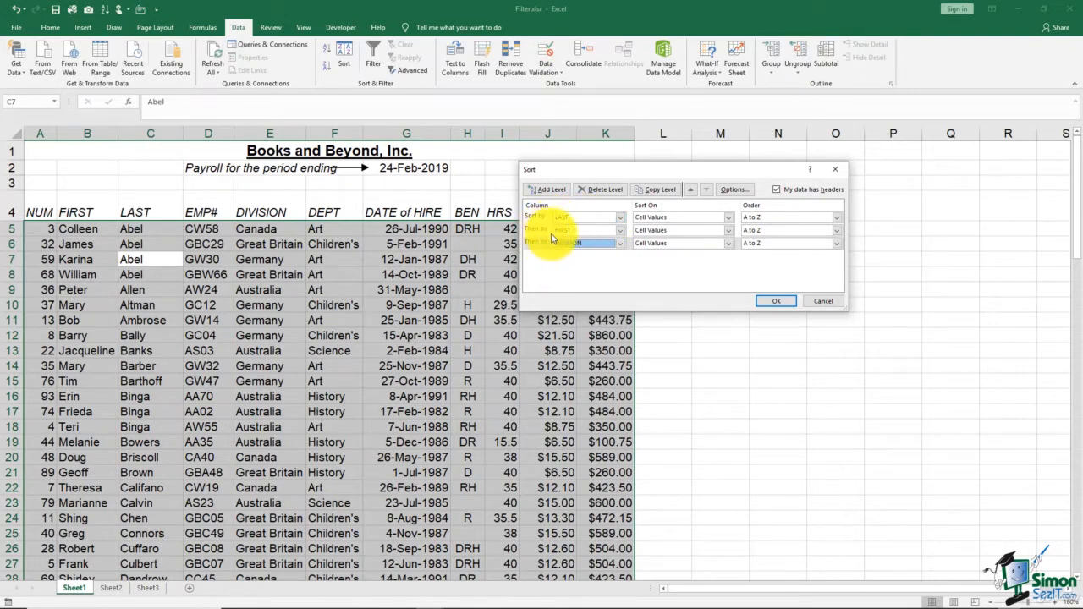
left_click(773, 302)
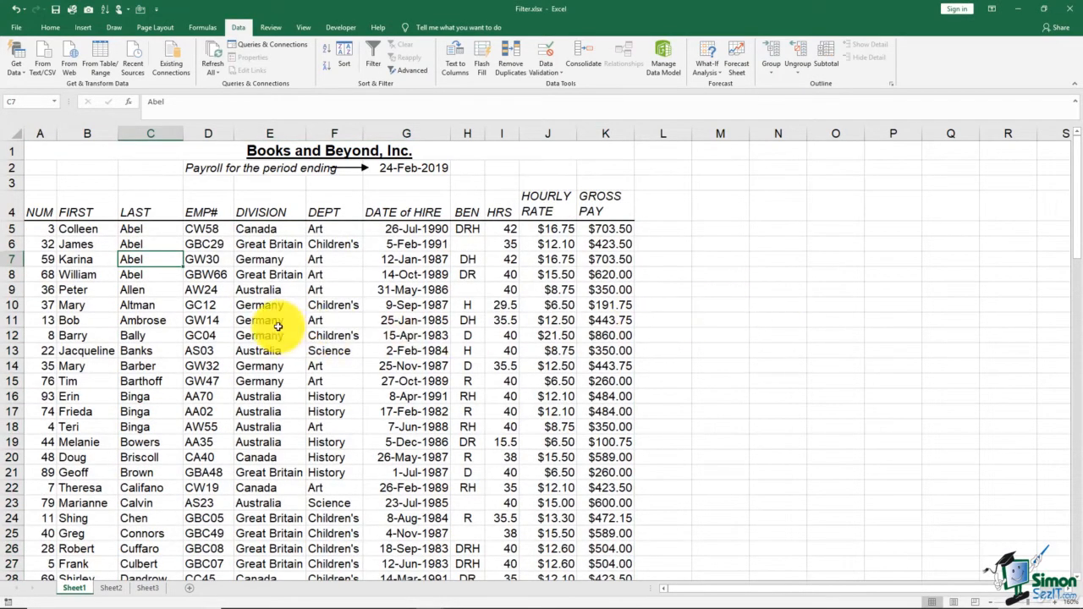
Compare the last names, first names and divisions in the first rows to check how the three sort levels take effect
left_click_drag(141, 225, 145, 325)
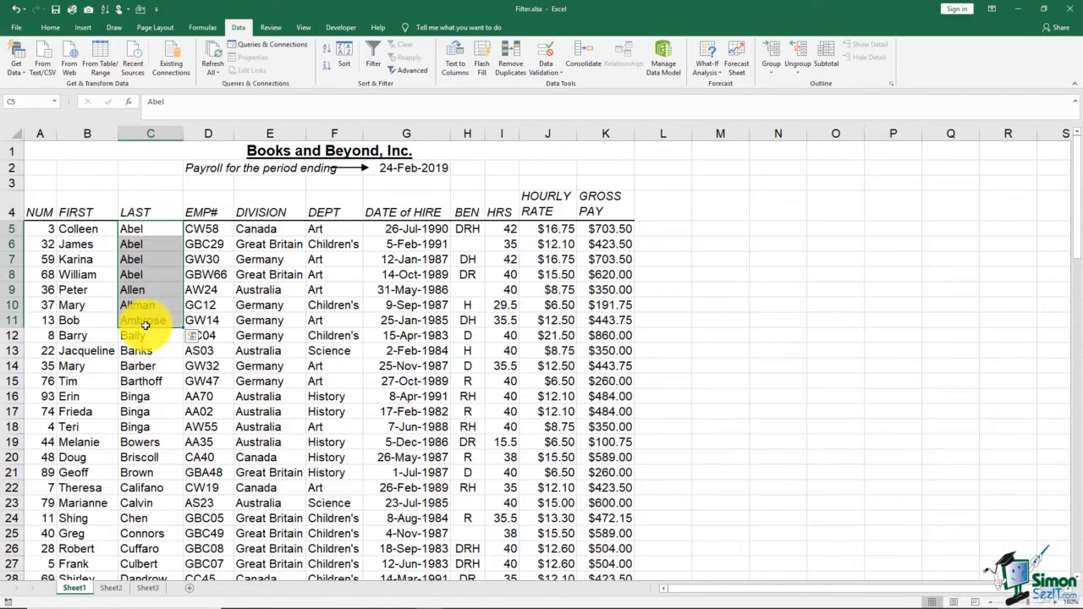
left_click(138, 229)
left_click_drag(138, 229, 135, 274)
left_click_drag(87, 227, 102, 273)
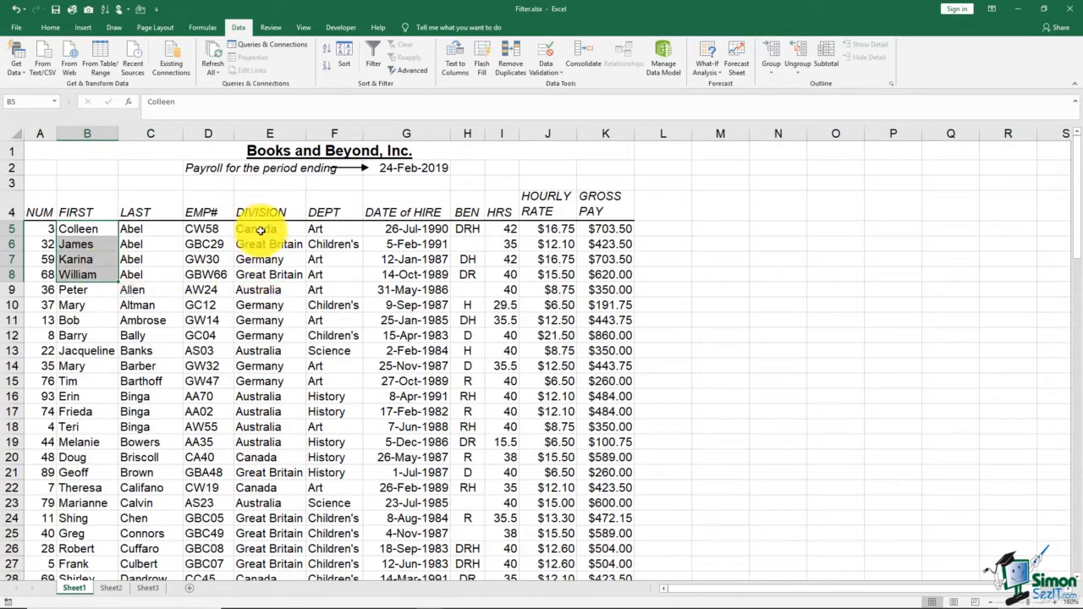
left_click_drag(257, 227, 257, 305)
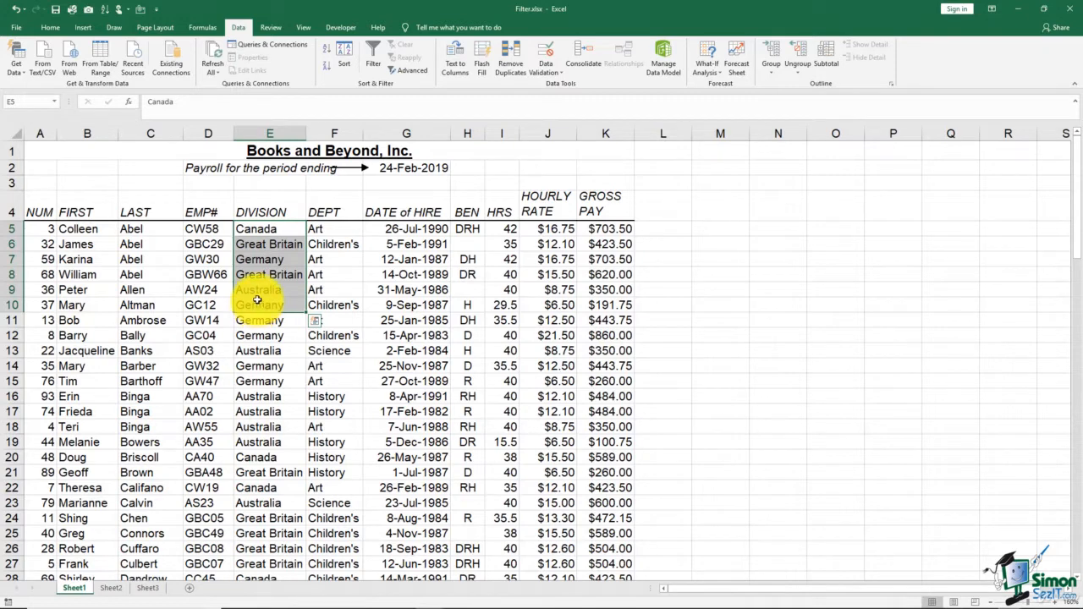
left_click_drag(103, 228, 97, 274)
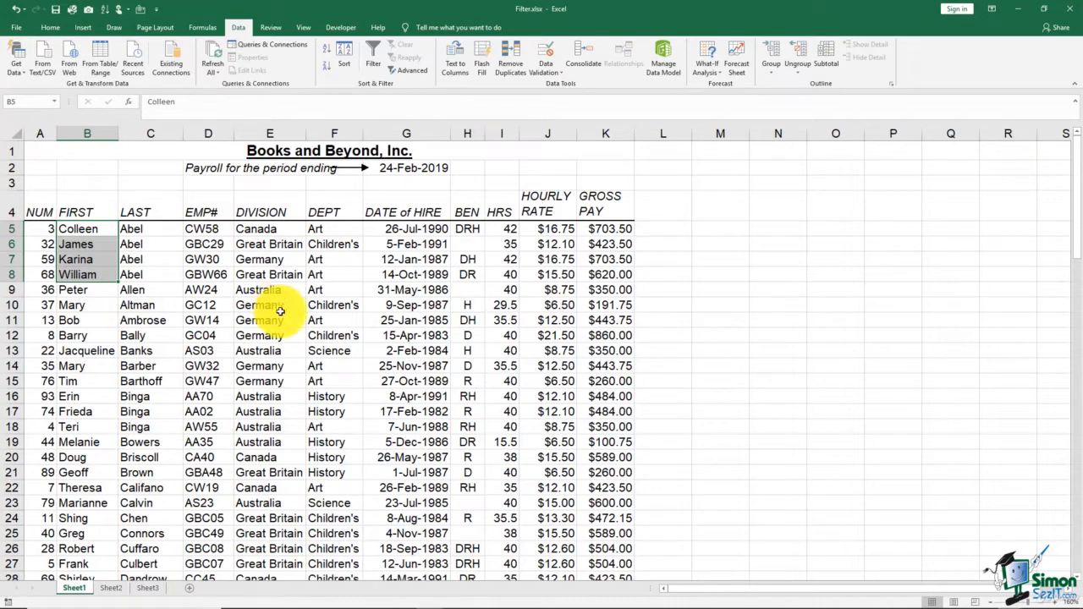
Re-sort the payroll list by DIVISION first, with LAST as the second level and FIRST as the third
left_click(269, 276)
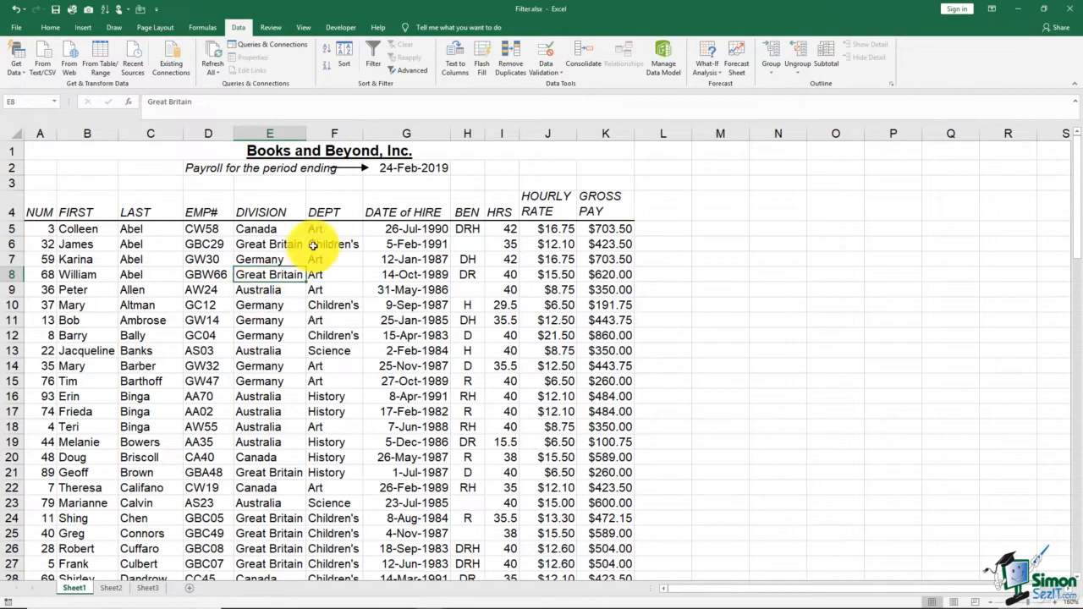
left_click(349, 59)
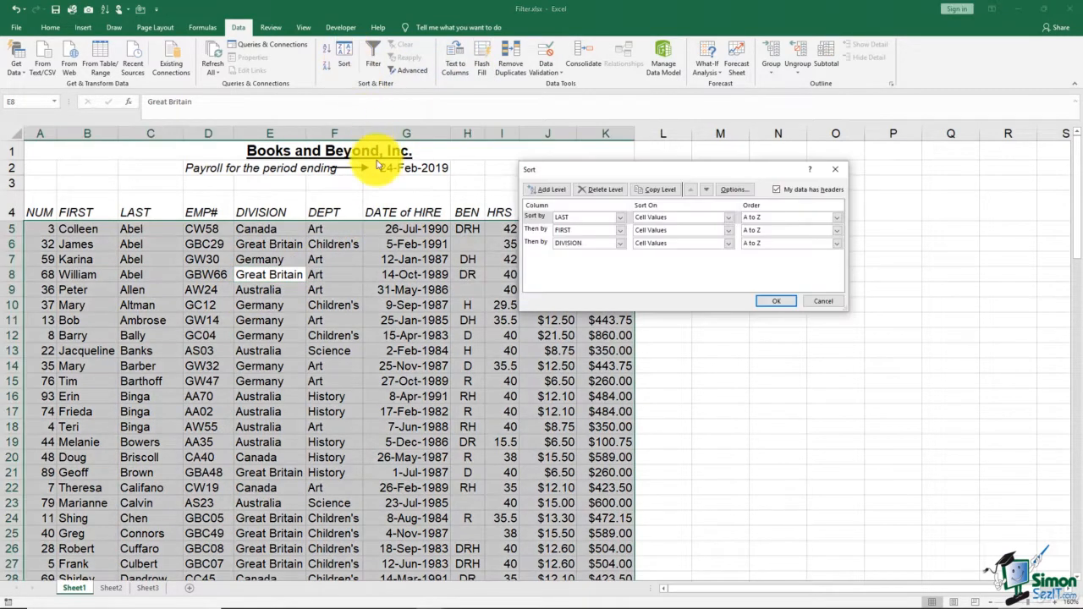
left_click(607, 218)
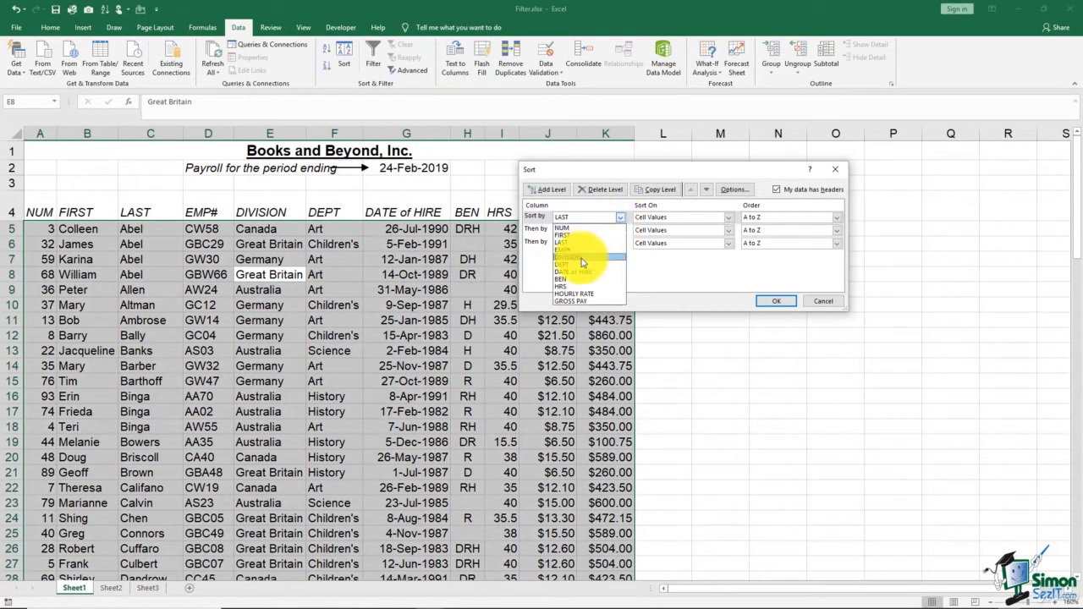
left_click(567, 256)
left_click(620, 230)
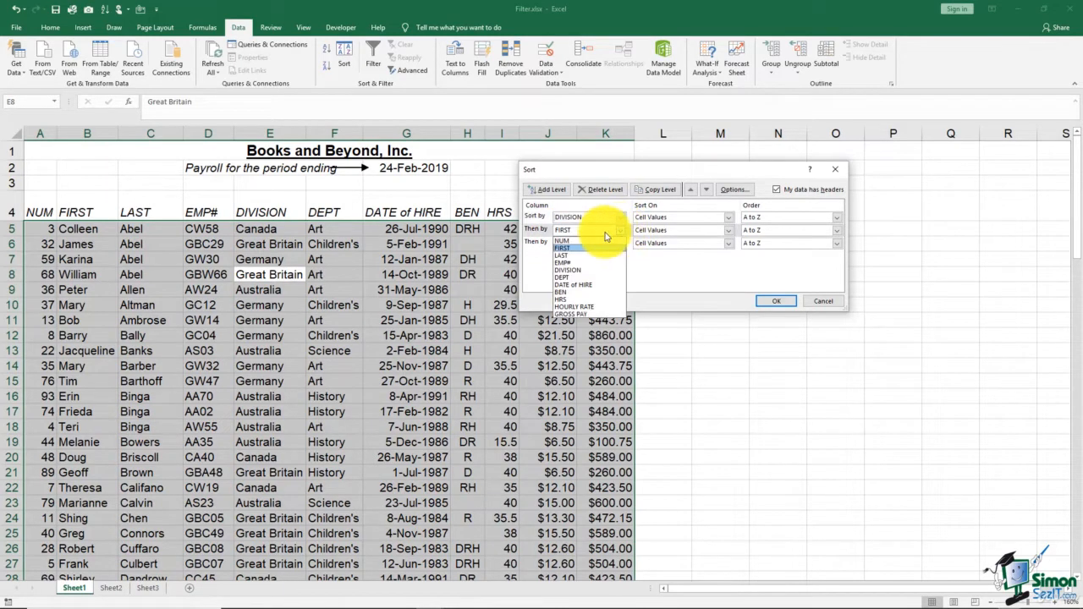
left_click(565, 254)
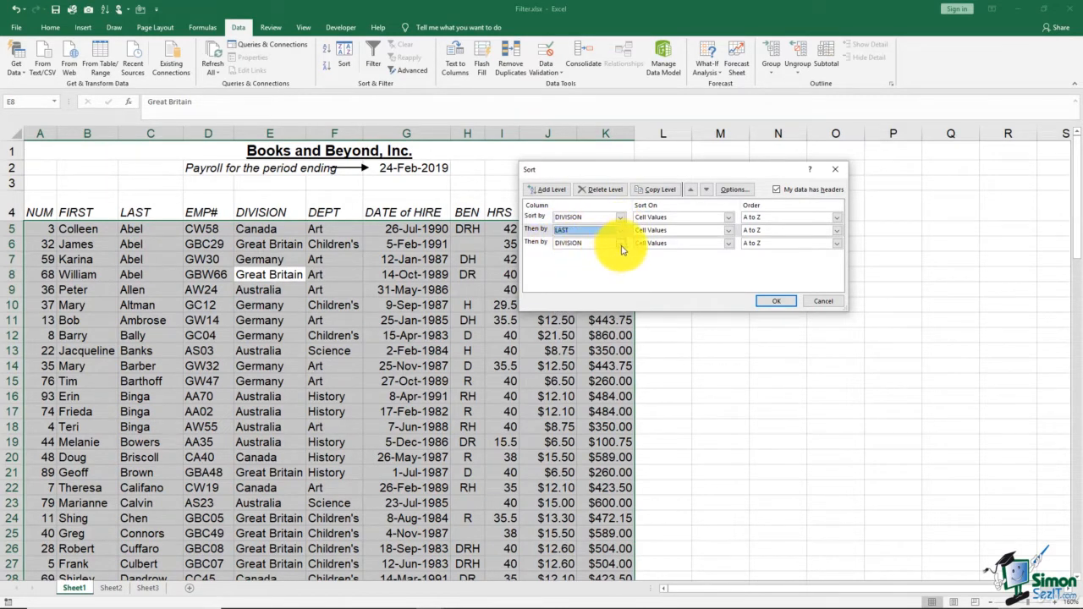
left_click(620, 243)
left_click(565, 258)
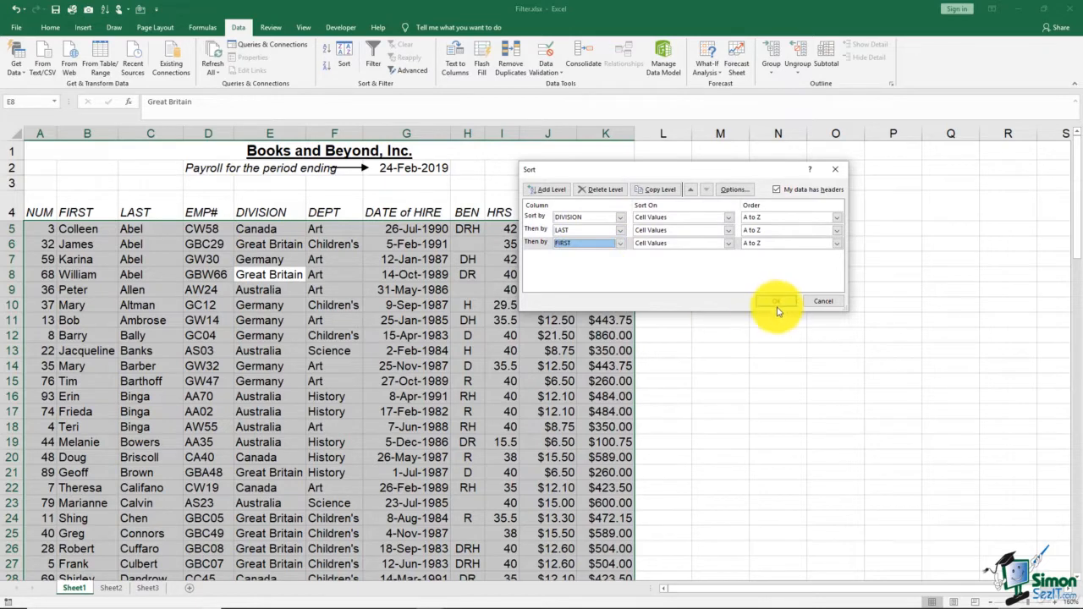
left_click(771, 301)
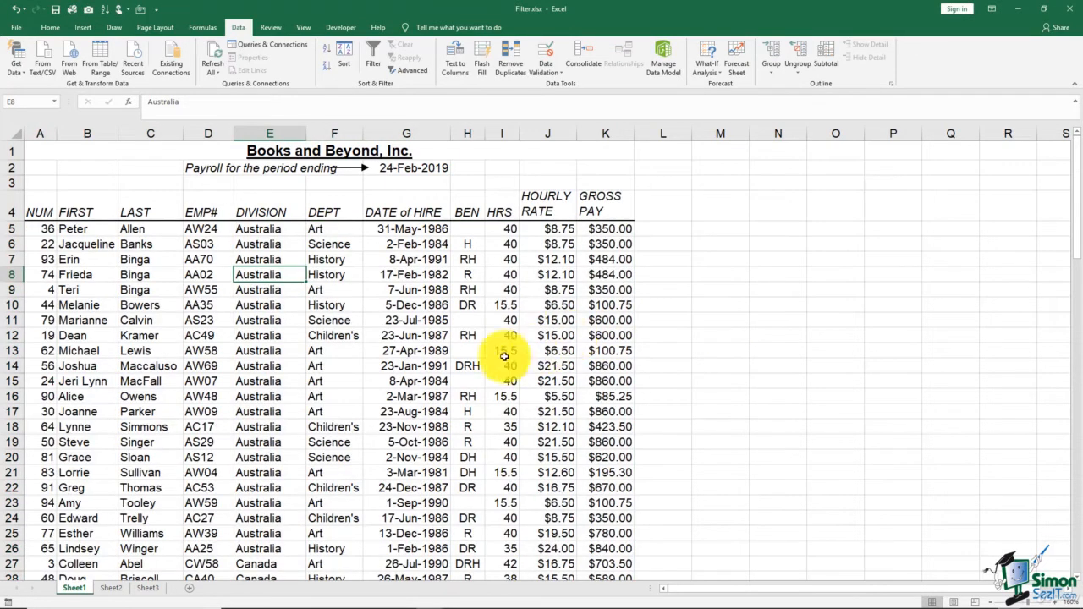
Check the order of last names within the Australia division and of first names among employees sharing a last name
left_click_drag(254, 226, 264, 548)
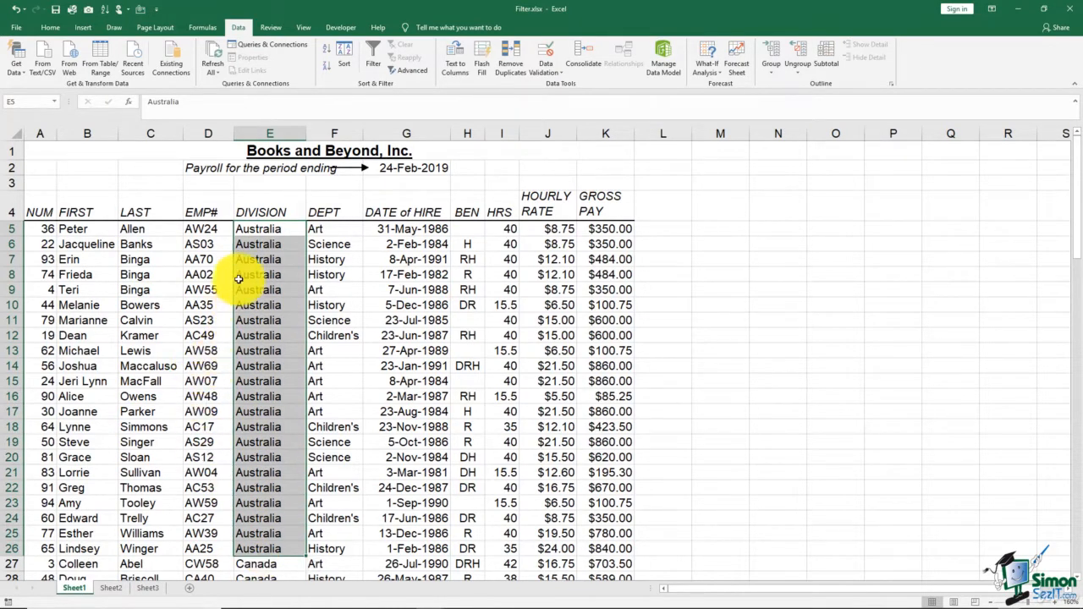
left_click_drag(148, 229, 134, 452)
left_click_drag(136, 259, 134, 293)
left_click_drag(75, 259, 97, 291)
left_click(95, 321)
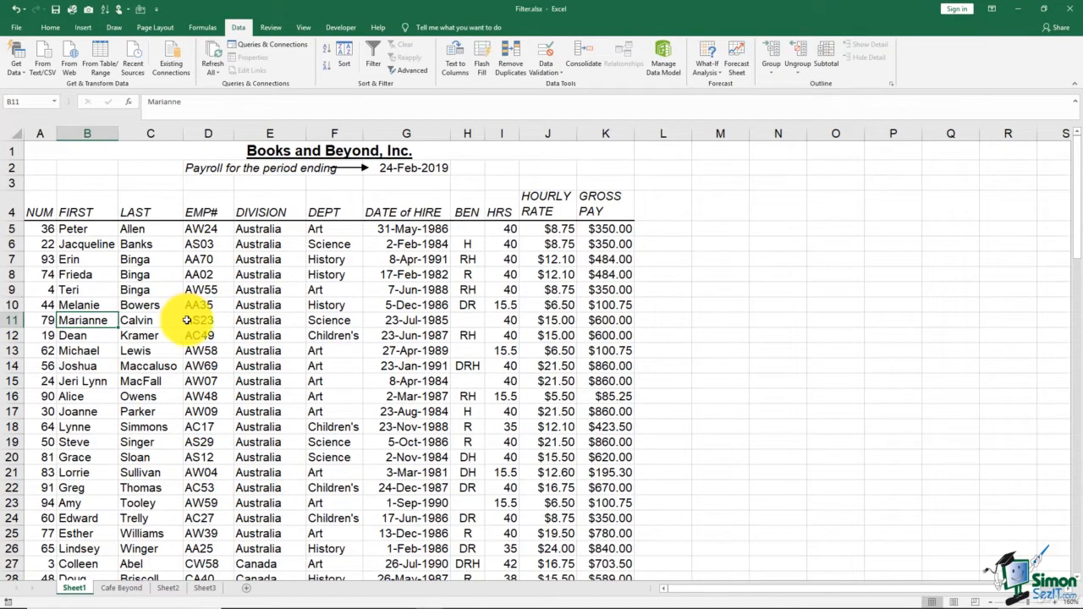
On the Cafe Beyond sheet, set up a custom sort of the product list by Month of Highest Sales
left_click(132, 588)
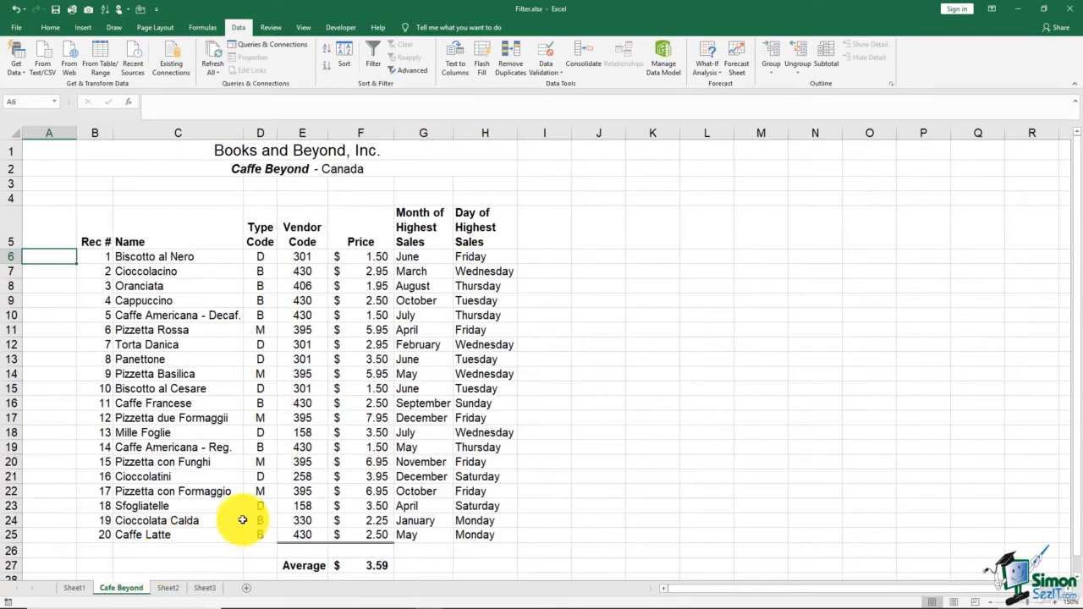
left_click(564, 310)
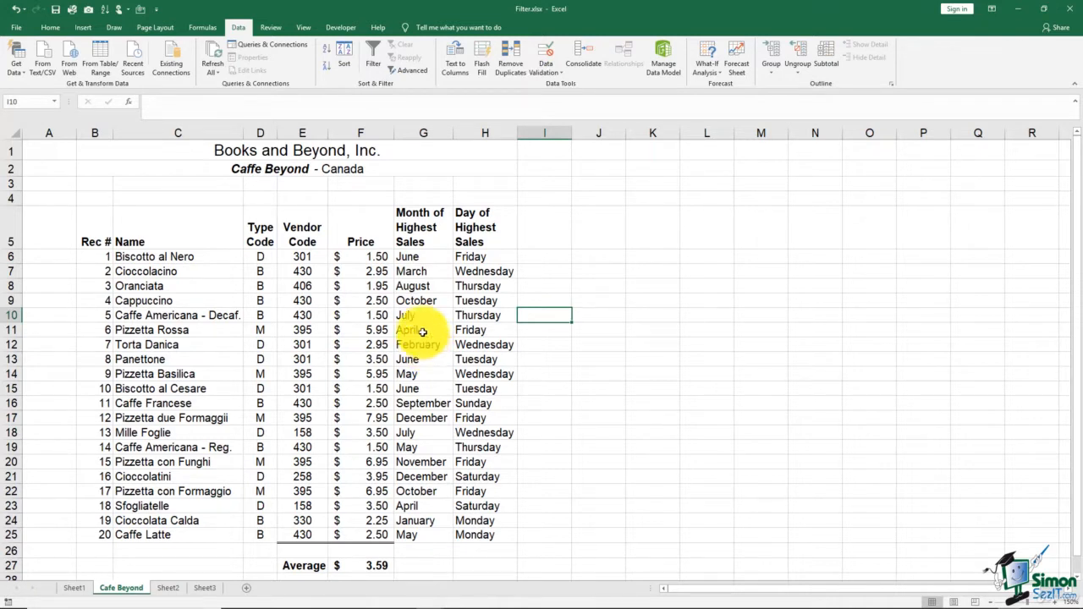
left_click(418, 270)
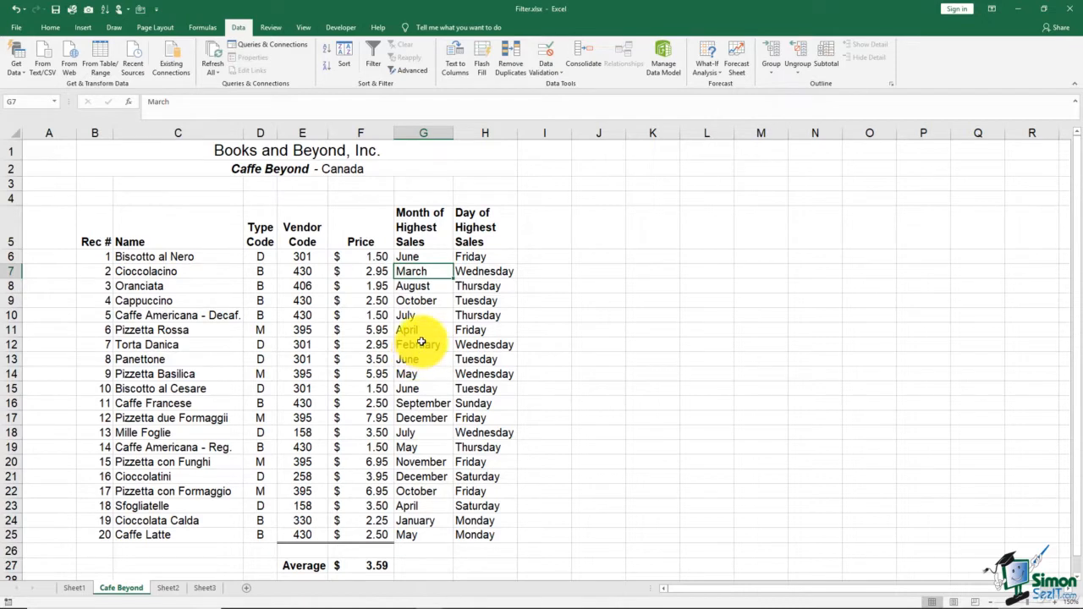
left_click(344, 56)
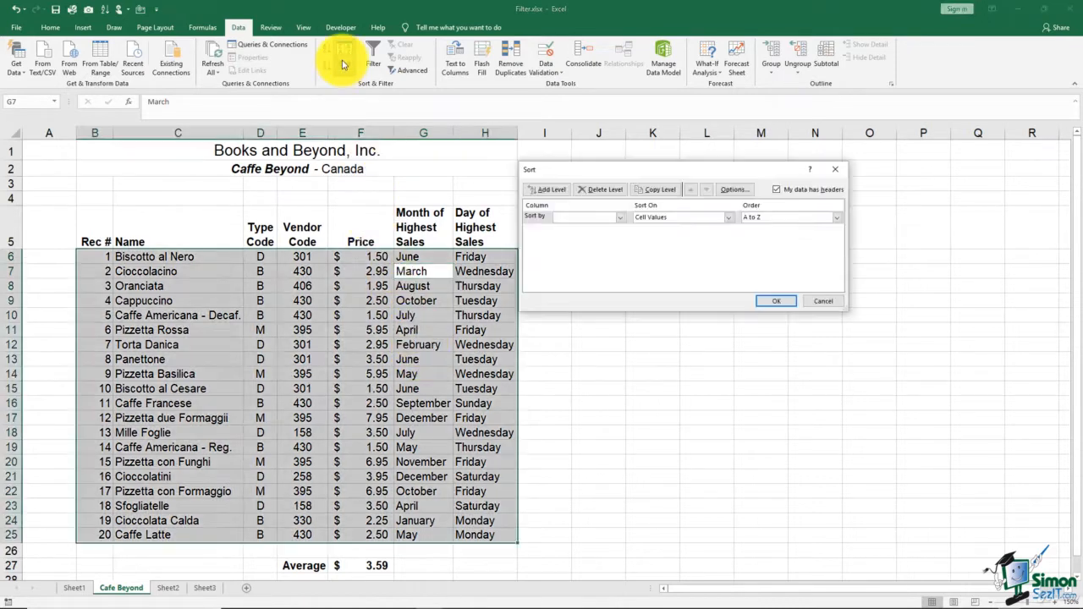
left_click(620, 217)
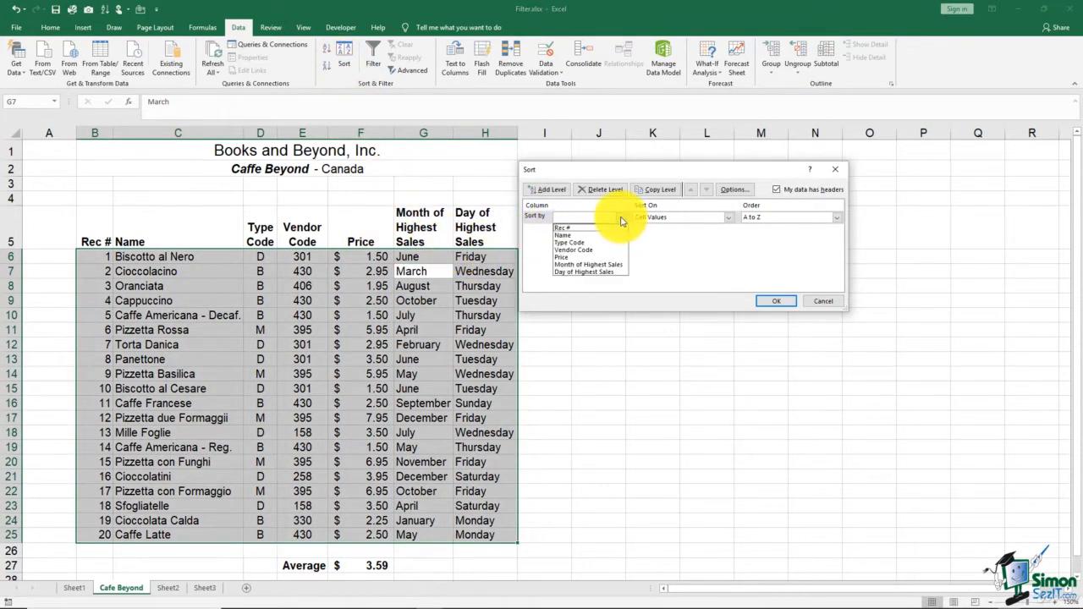
left_click(593, 265)
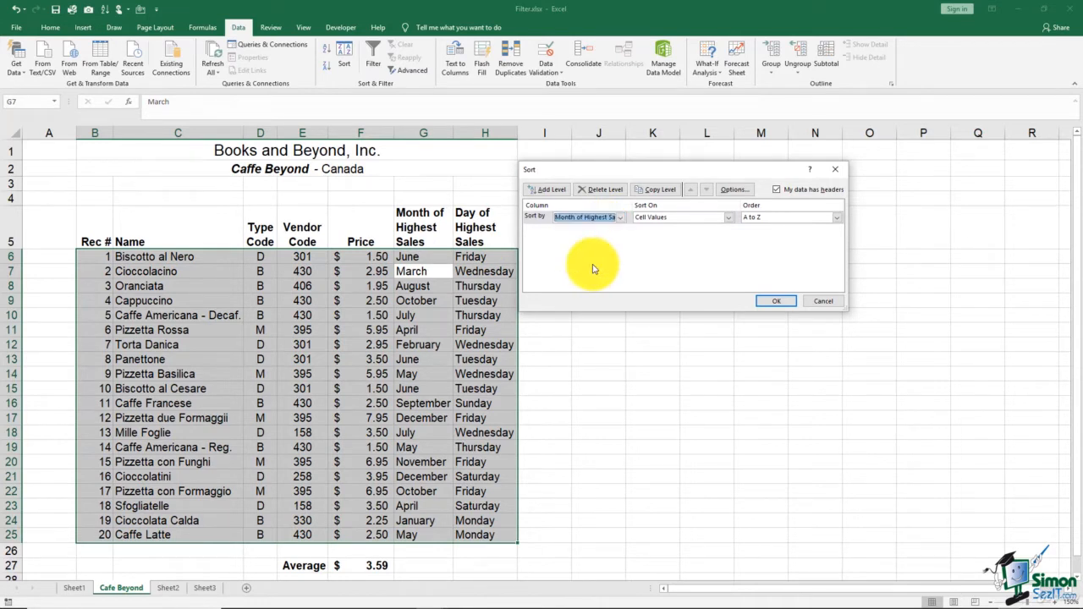
Set the month level's order to the full-month custom list starting January, February, March, April, and apply the sort
left_click(836, 218)
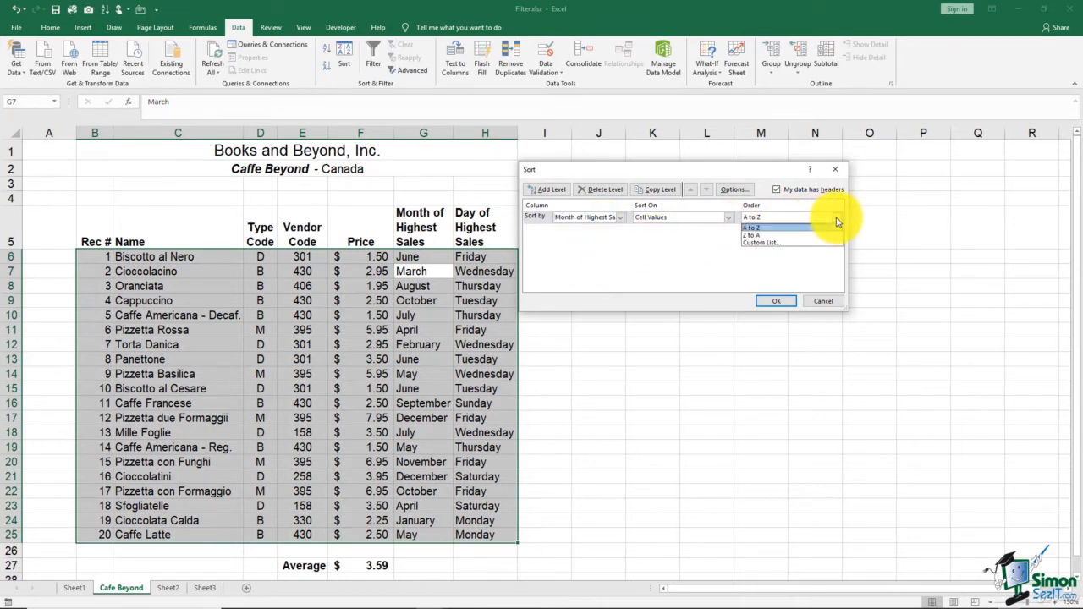
left_click(769, 243)
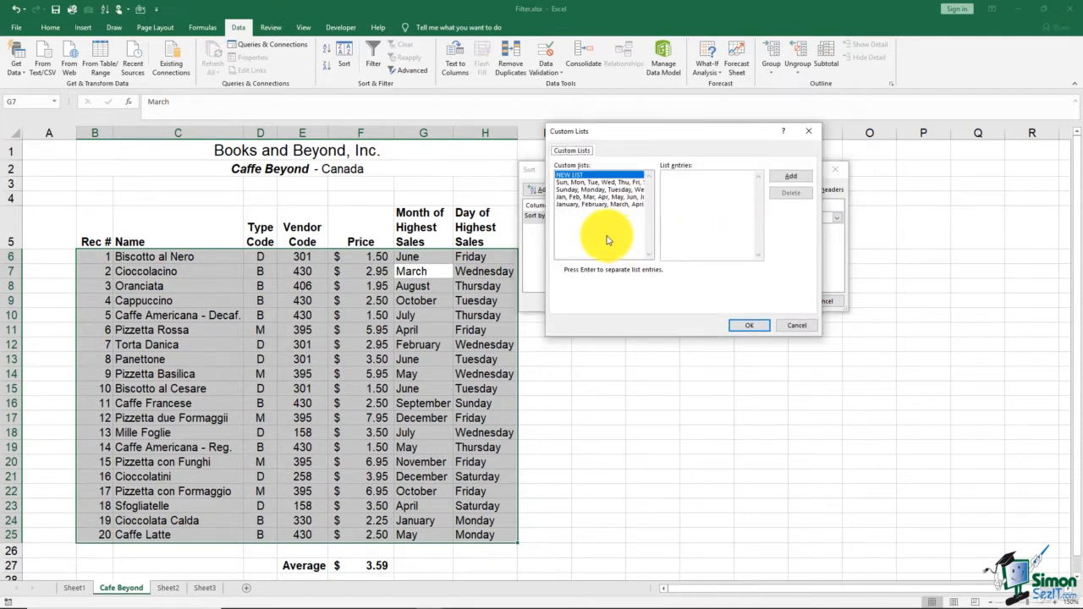
left_click(575, 204)
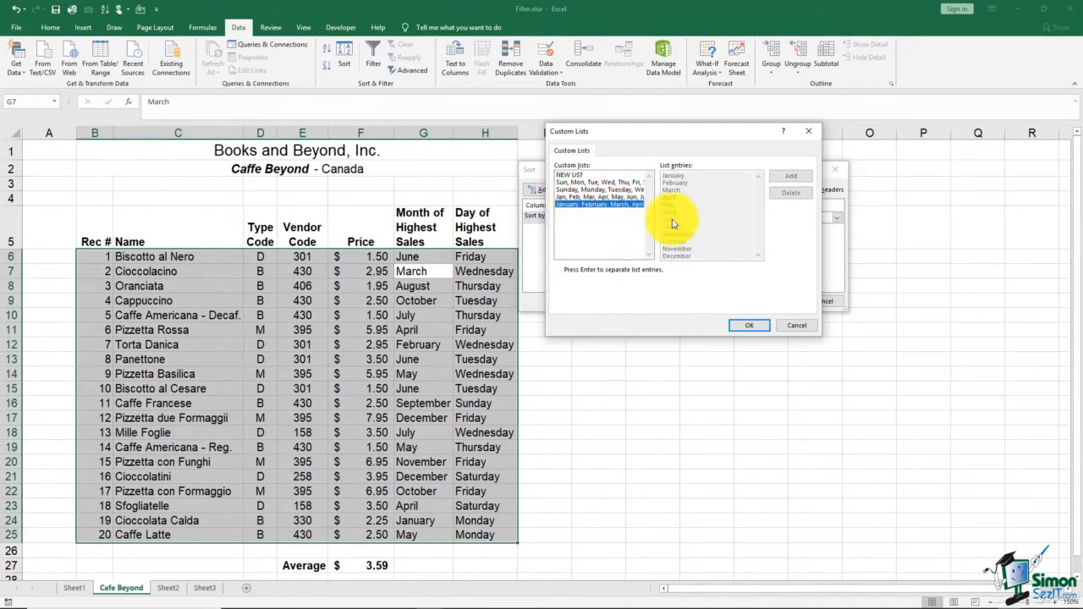
left_click(749, 328)
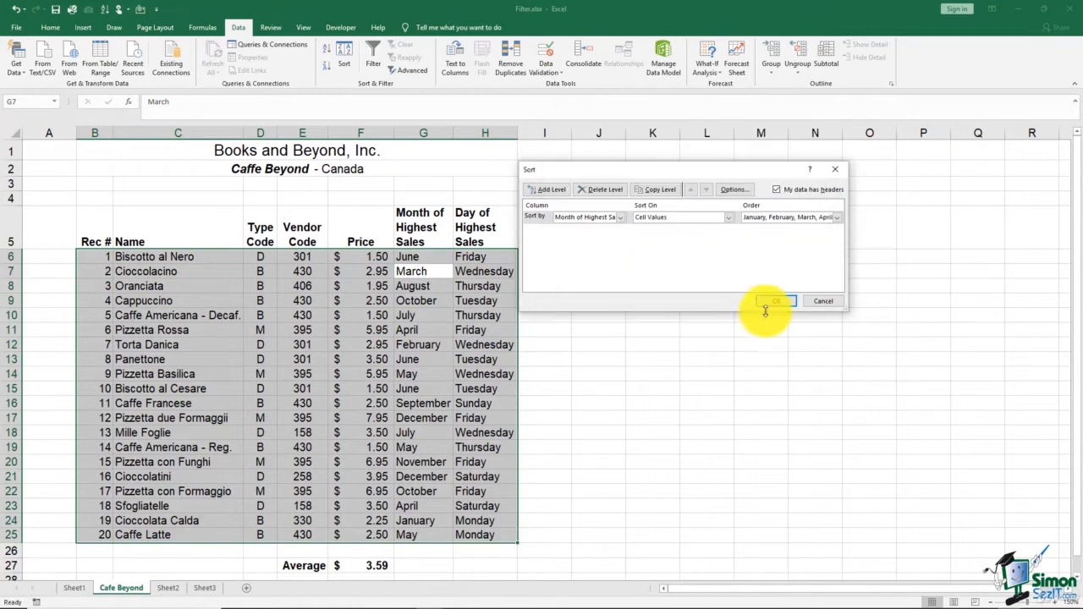
left_click(762, 300)
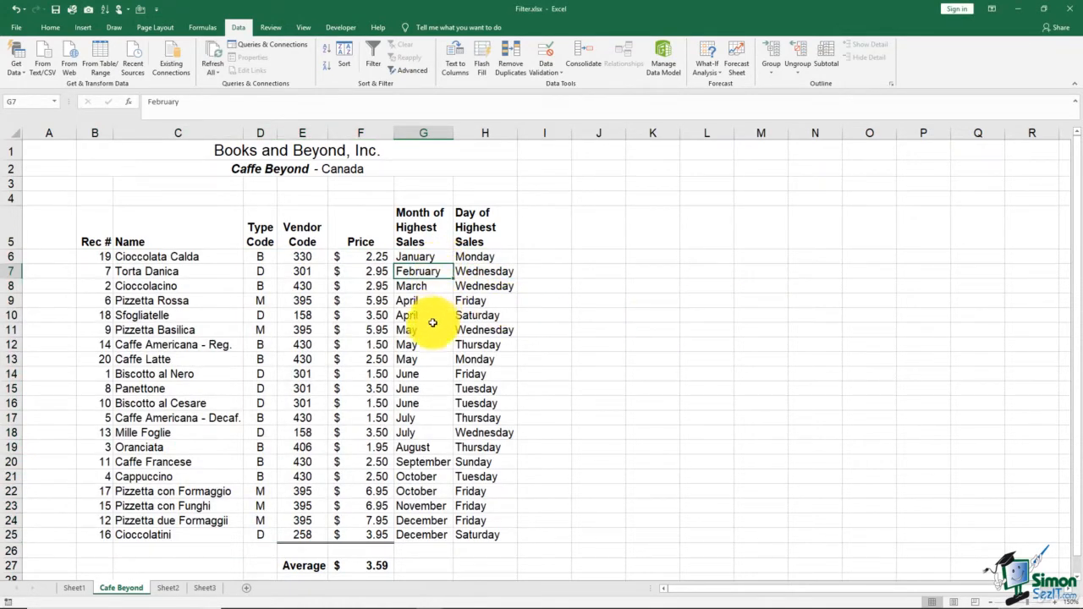
Change the product list's custom sort column to Day of Highest Sales
left_click(481, 289)
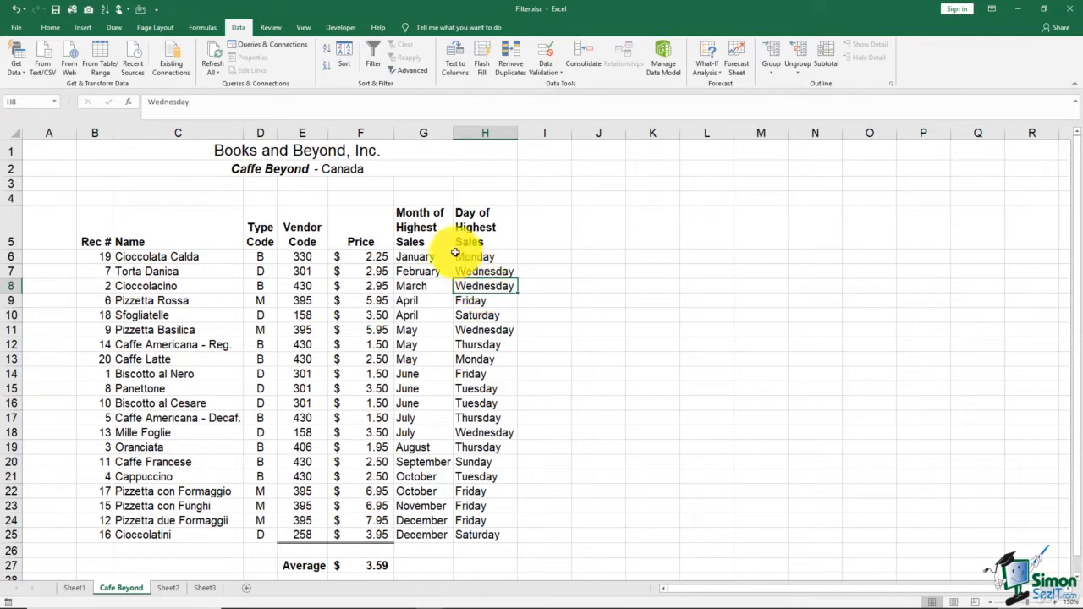
left_click(344, 67)
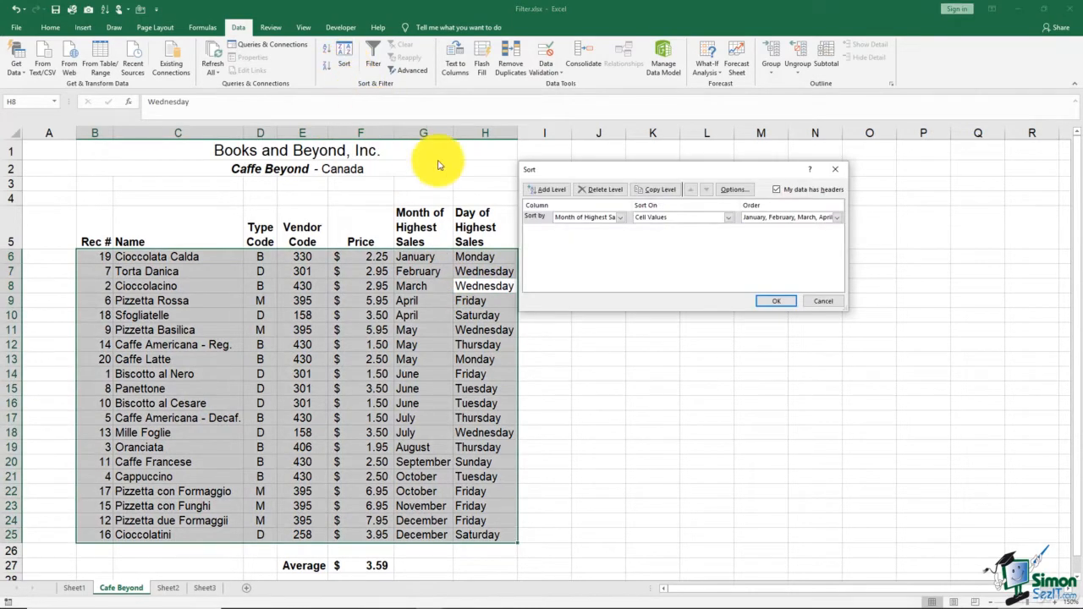
left_click(620, 218)
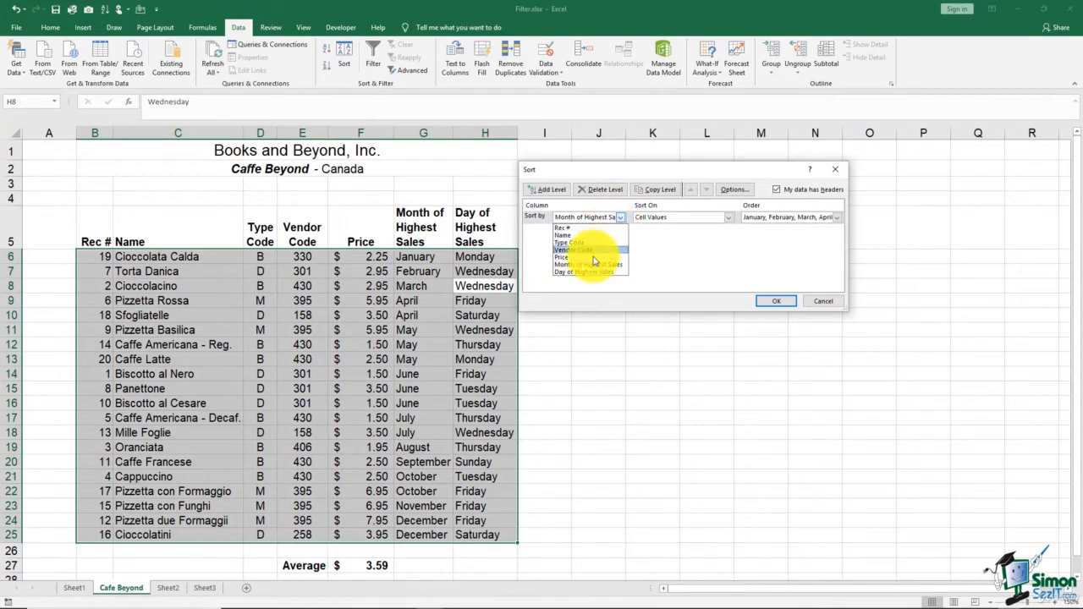
left_click(587, 272)
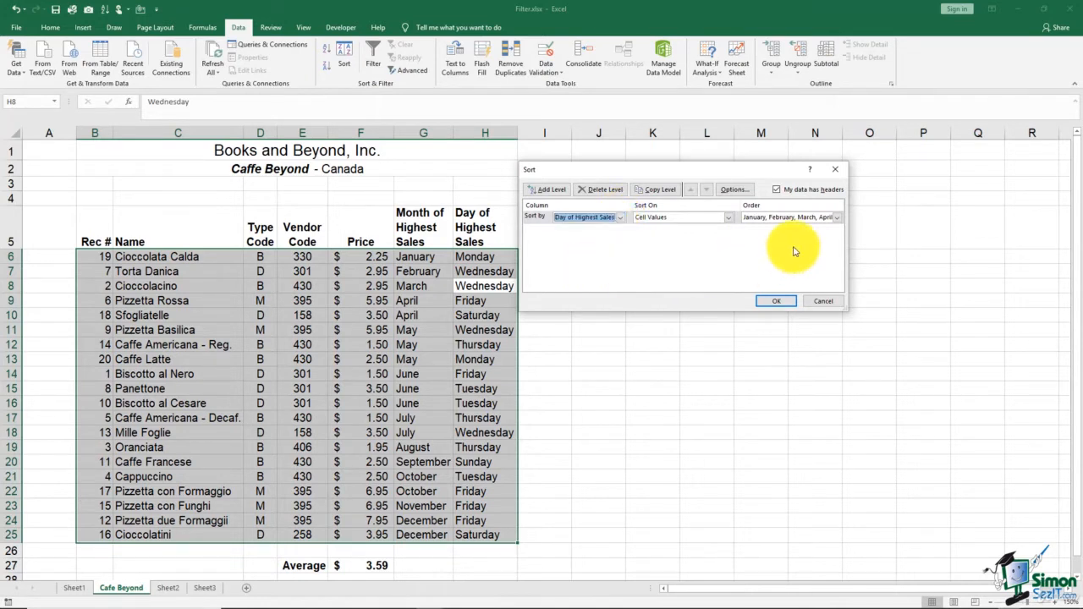
Set the day level's order to the full-weekday custom list starting Sunday, Monday, Tuesday, and apply the sort
left_click(836, 217)
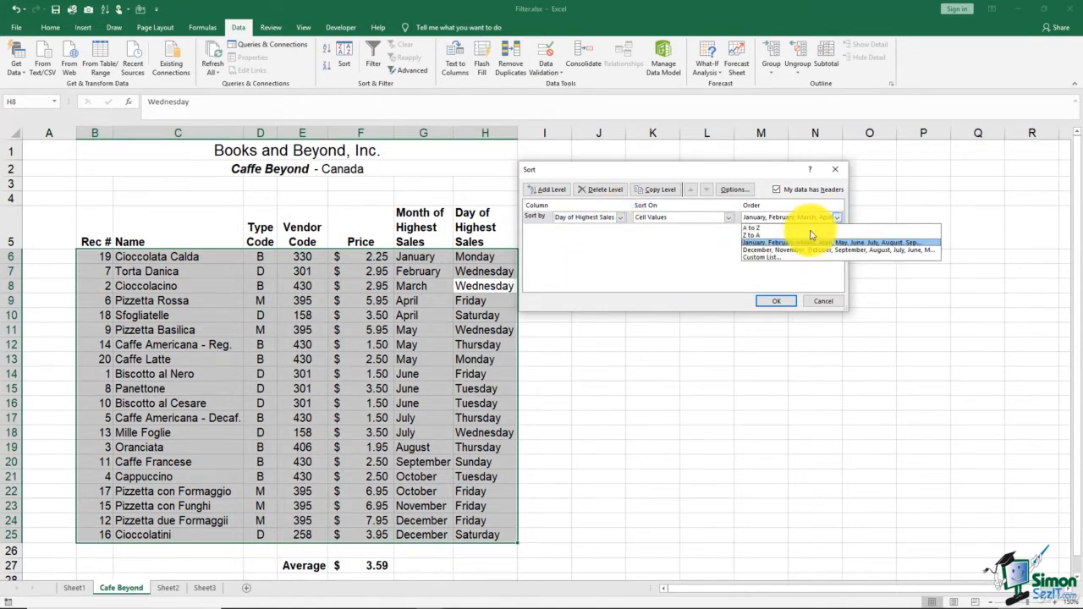
left_click(769, 258)
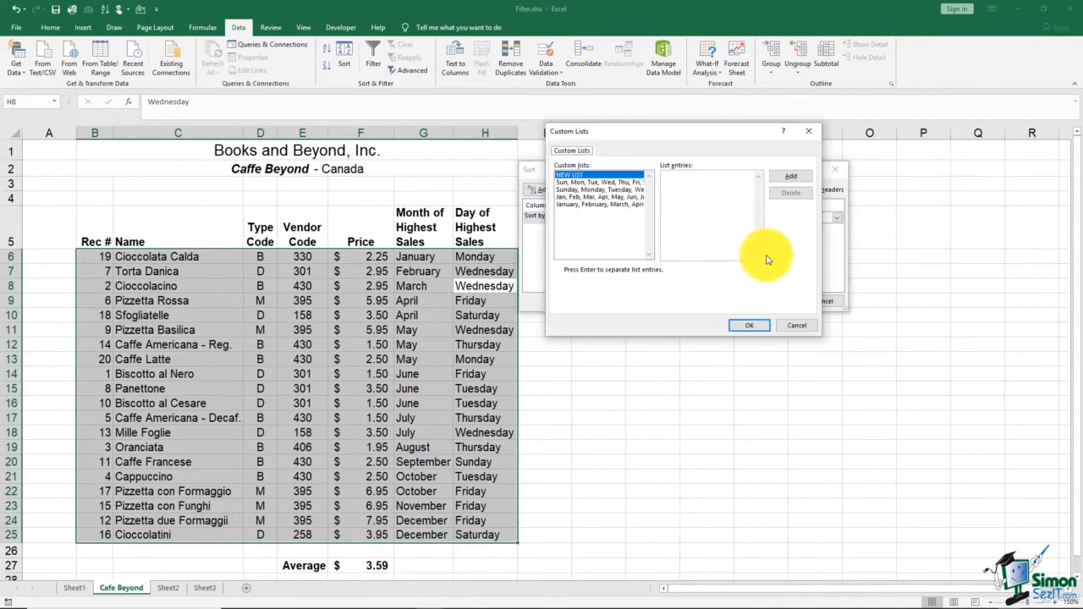
left_click(585, 191)
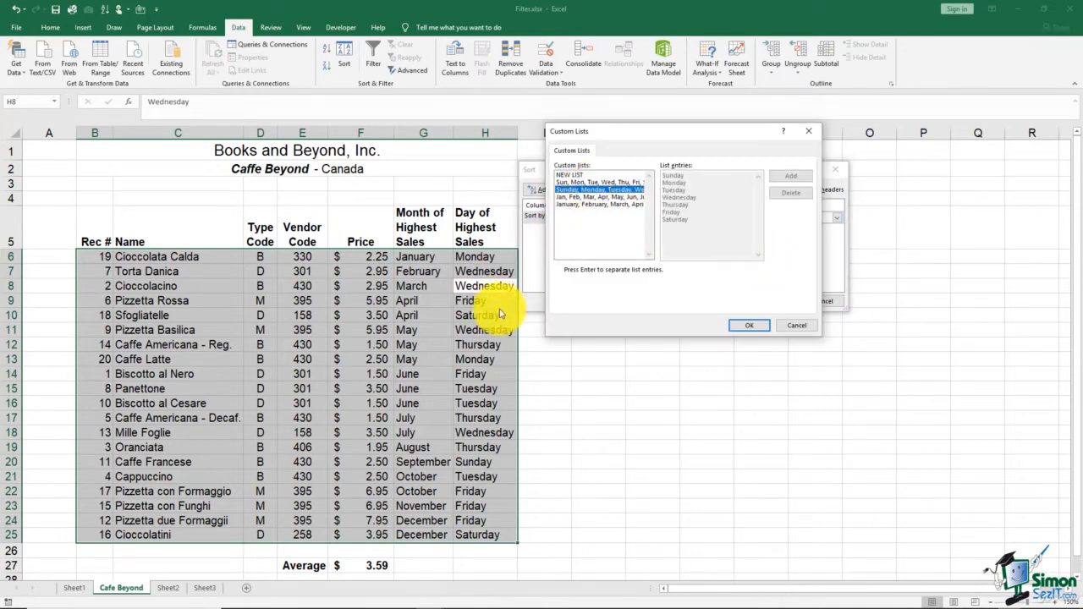
left_click(739, 327)
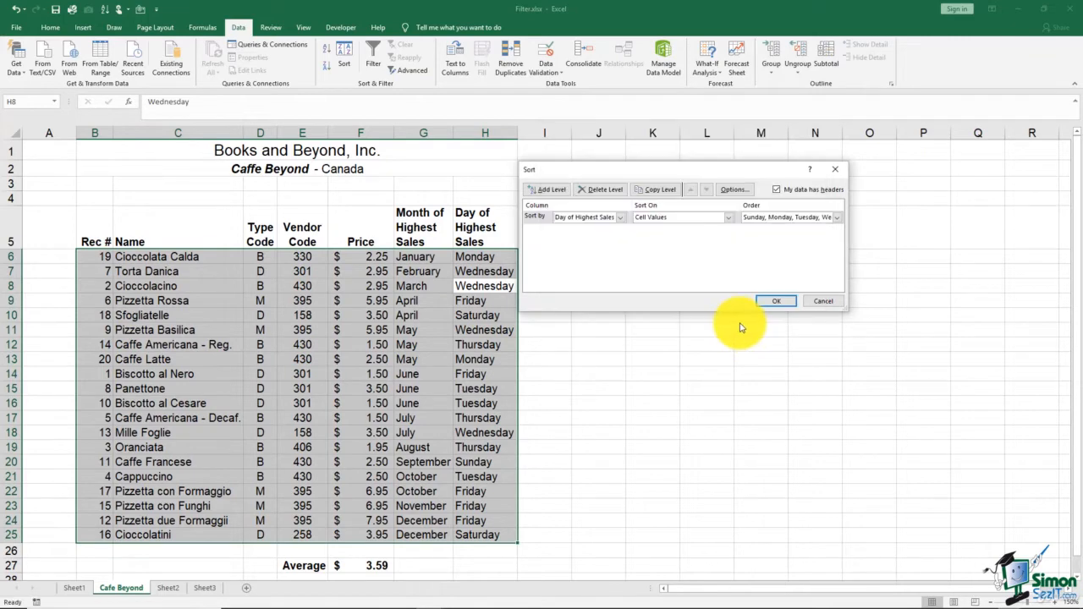
left_click(770, 304)
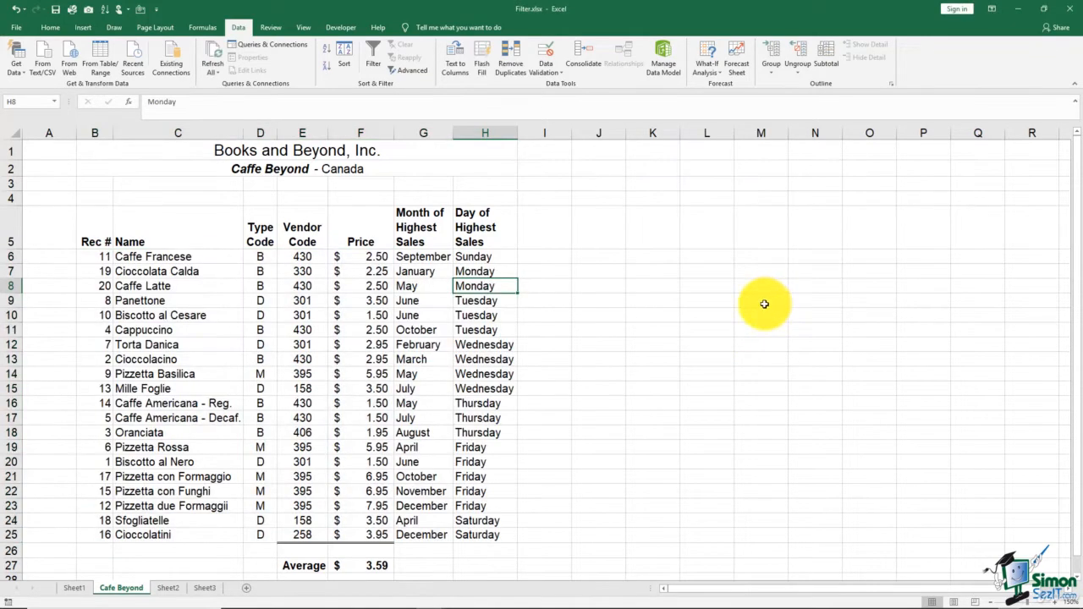